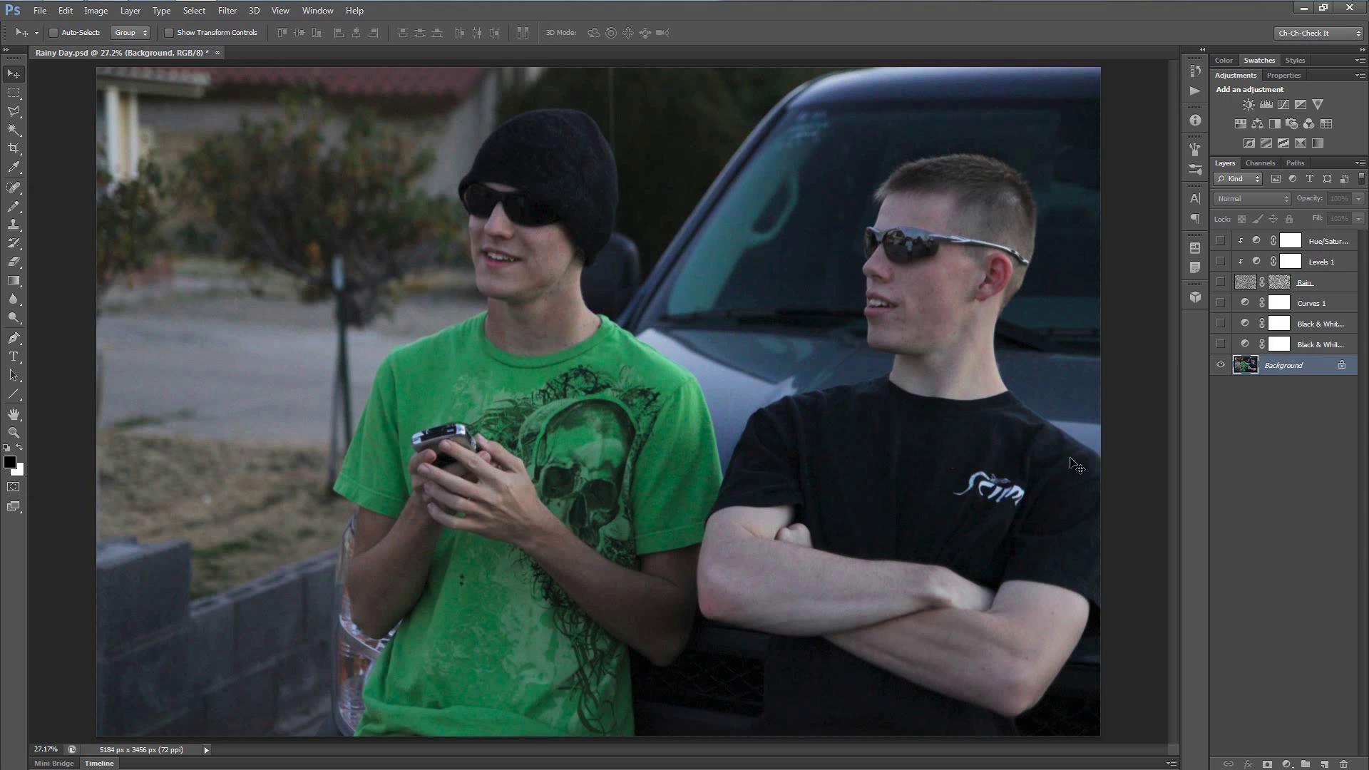
# Show all hidden layers and delete every layer above the Background, from the lowest Black & White adjustment up to Hue/Saturation.
pyautogui.keyDown('alt'); pyautogui.click(1221, 365); pyautogui.keyUp('alt')
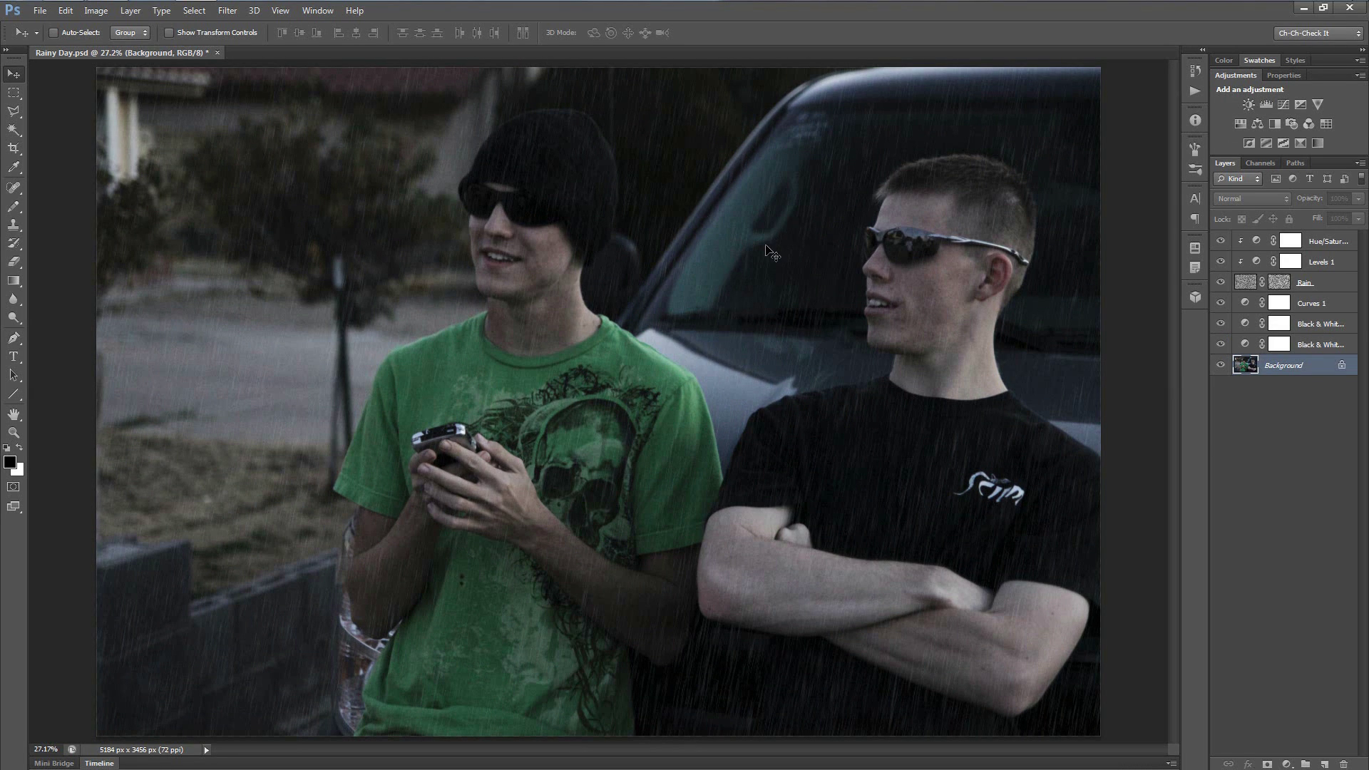
pyautogui.click(1308, 343)
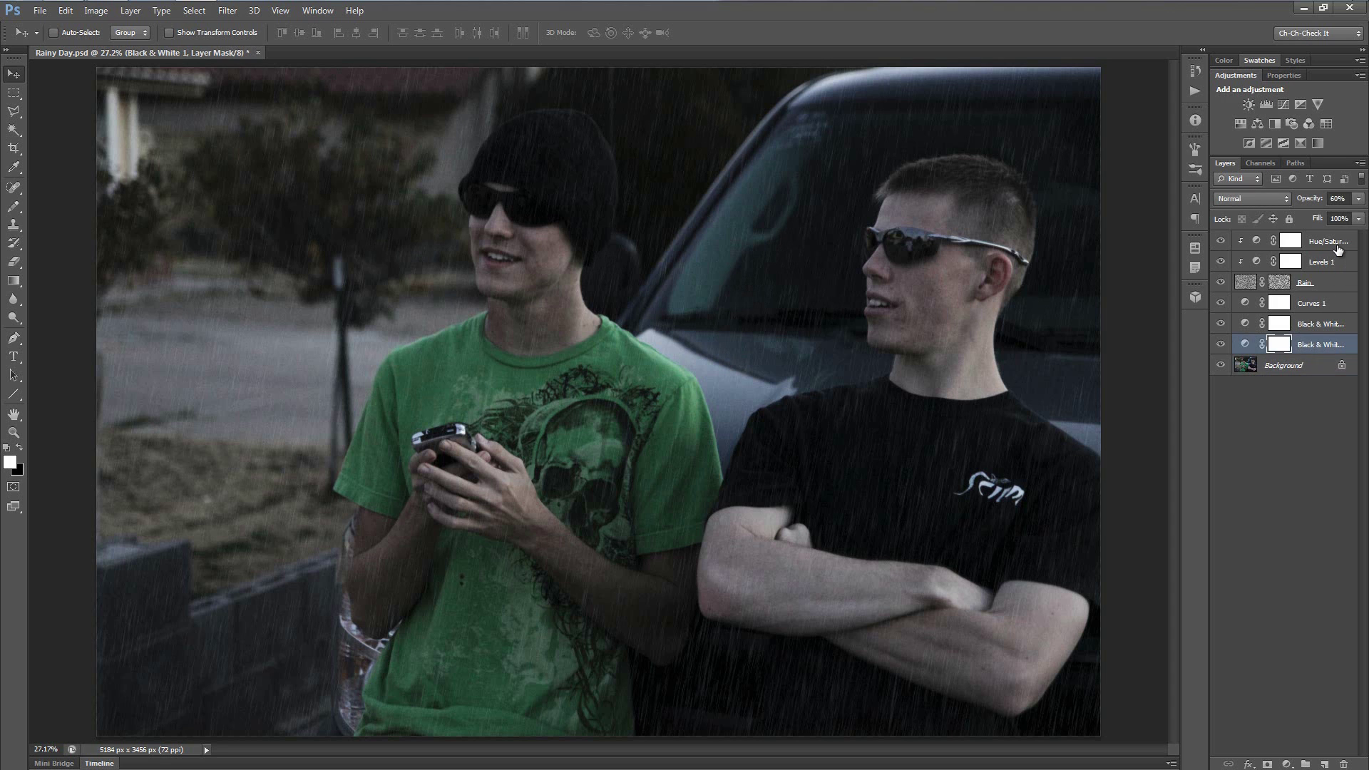
pyautogui.keyDown('shift'); pyautogui.click(1339, 246); pyautogui.keyUp('shift')
pyautogui.press('Delete')
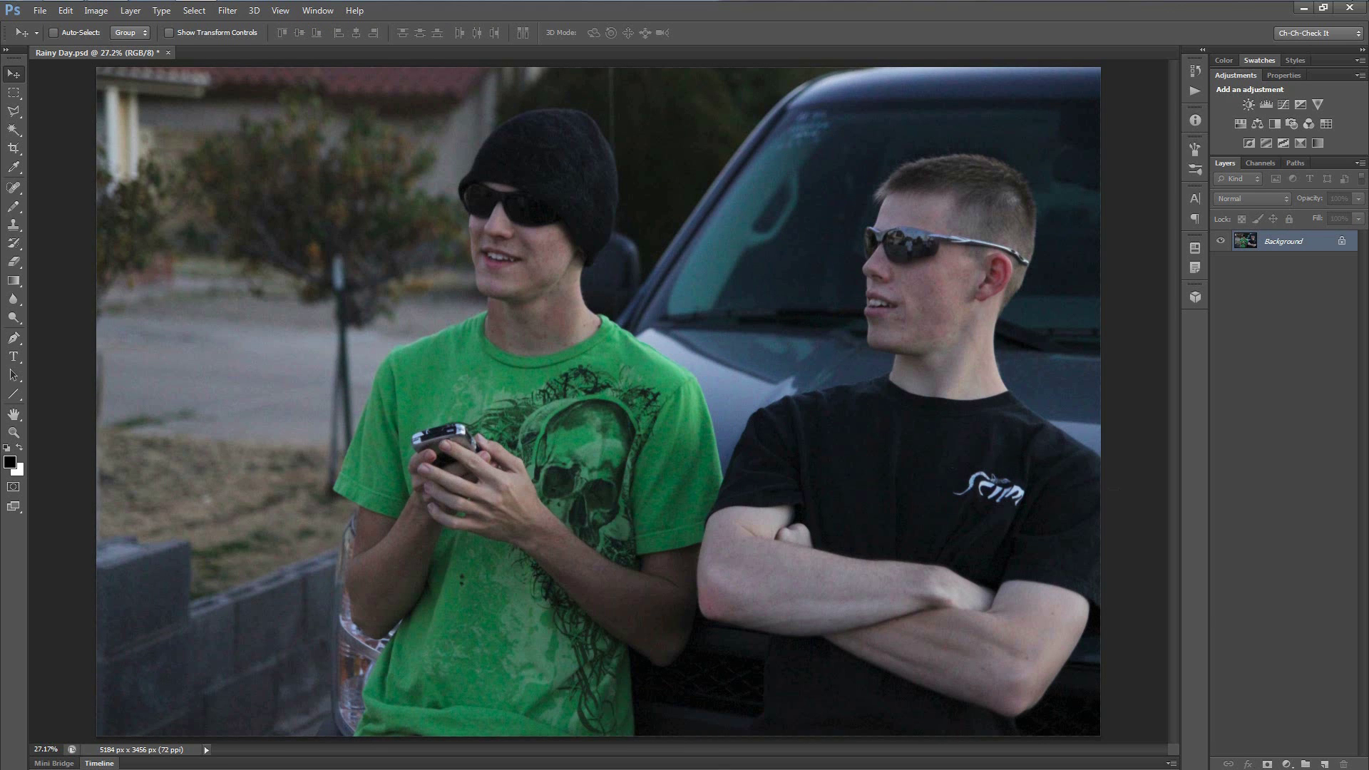
# Add a new layer above the Background, name it Rain and fill it with black.
pyautogui.click(1324, 764)
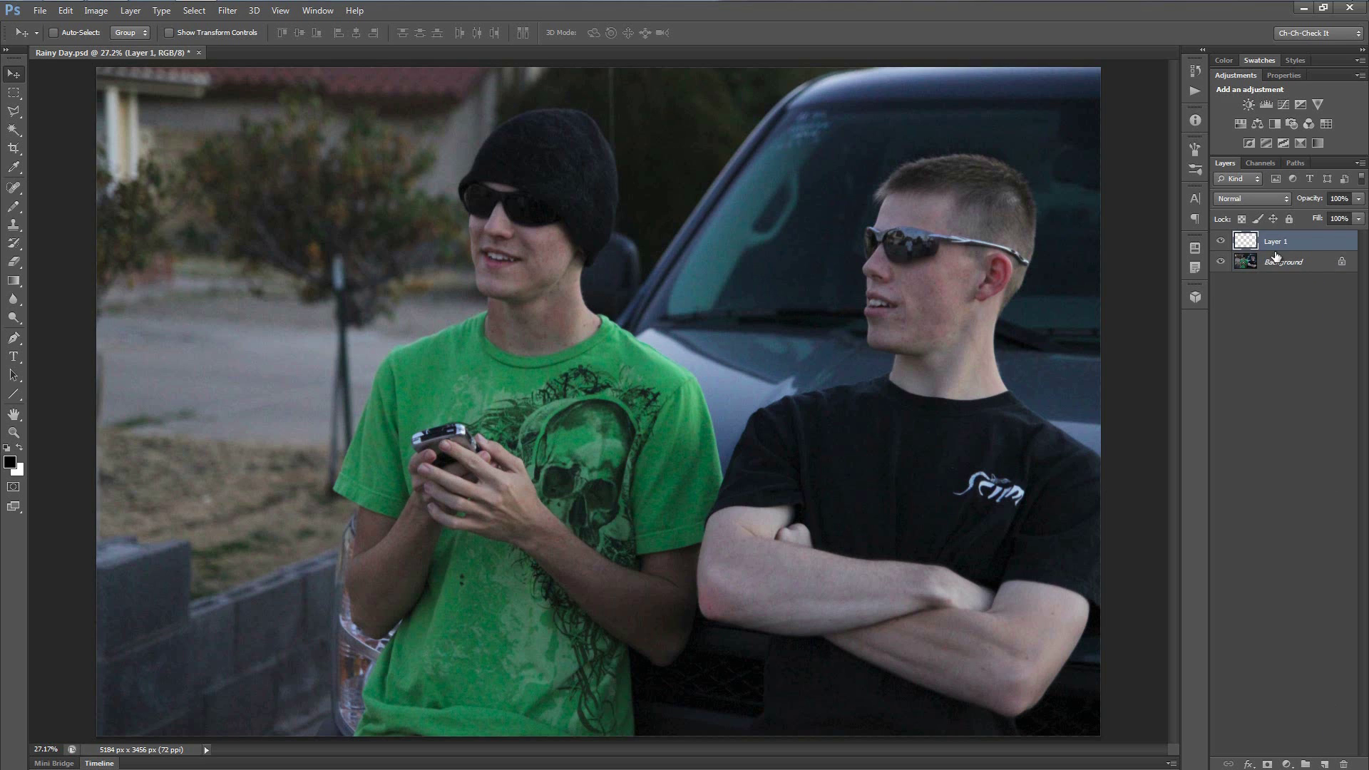
pyautogui.doubleClick(1275, 242)
pyautogui.write('Rain')
pyautogui.press('Return')
pyautogui.hotkey('alt', 'BackSpace')
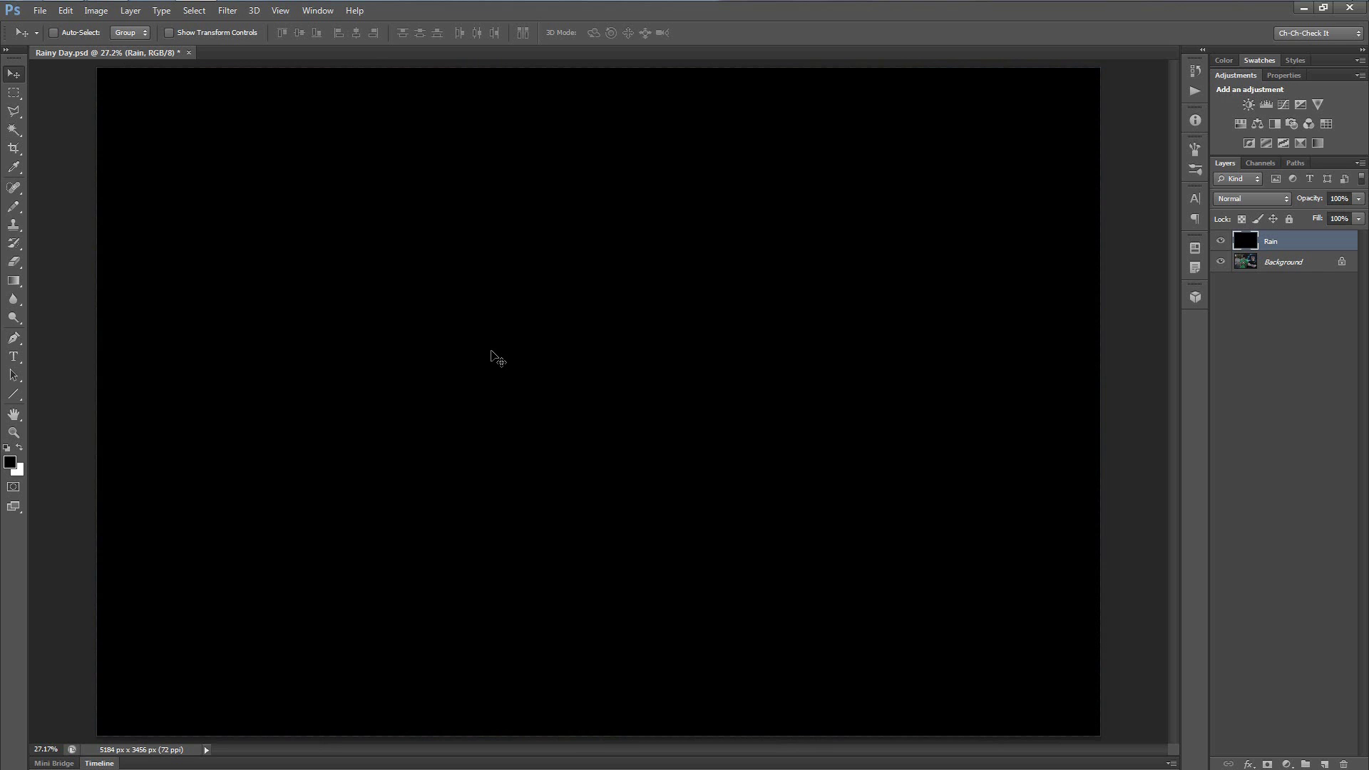
# Render the Fibers filter on the Rain layer with variance 25 and strength 30.
pyautogui.click(228, 11)
pyautogui.moveTo(275, 208)
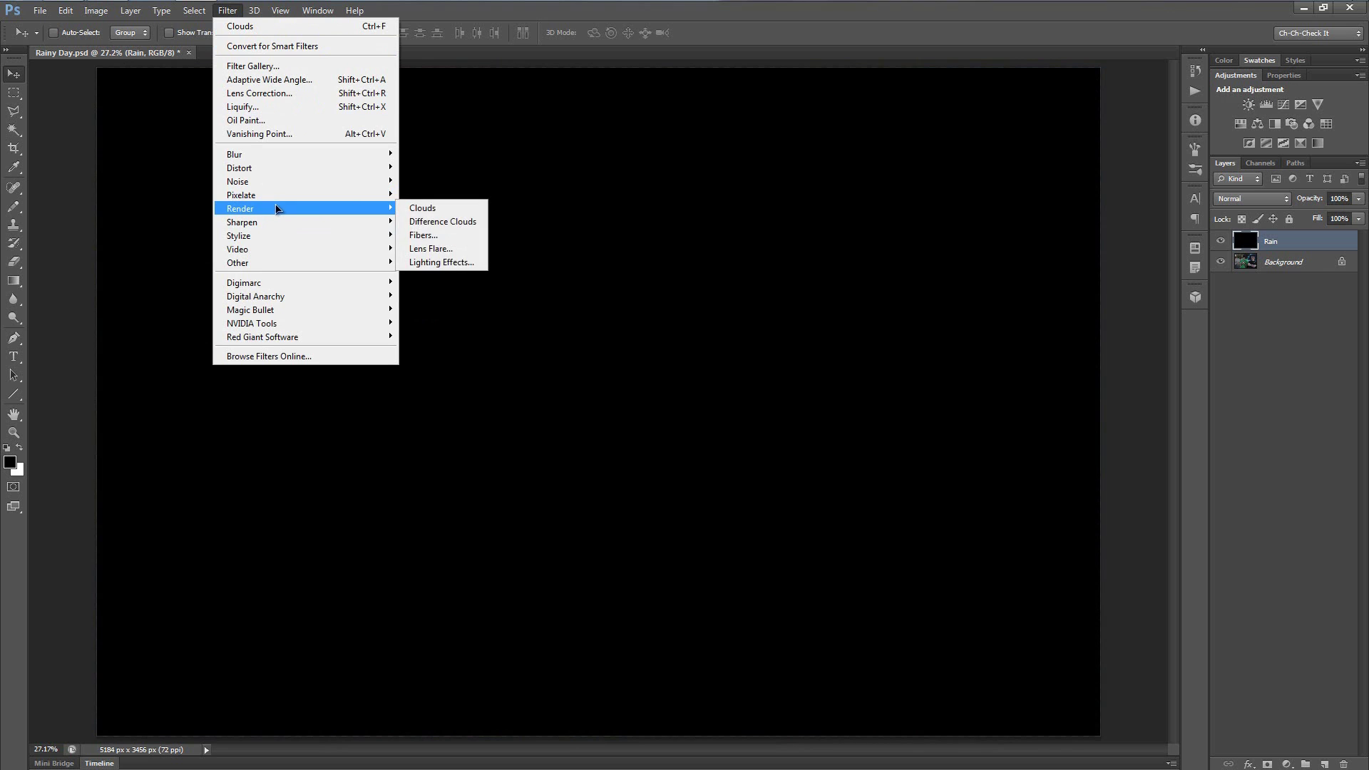
pyautogui.click(453, 237)
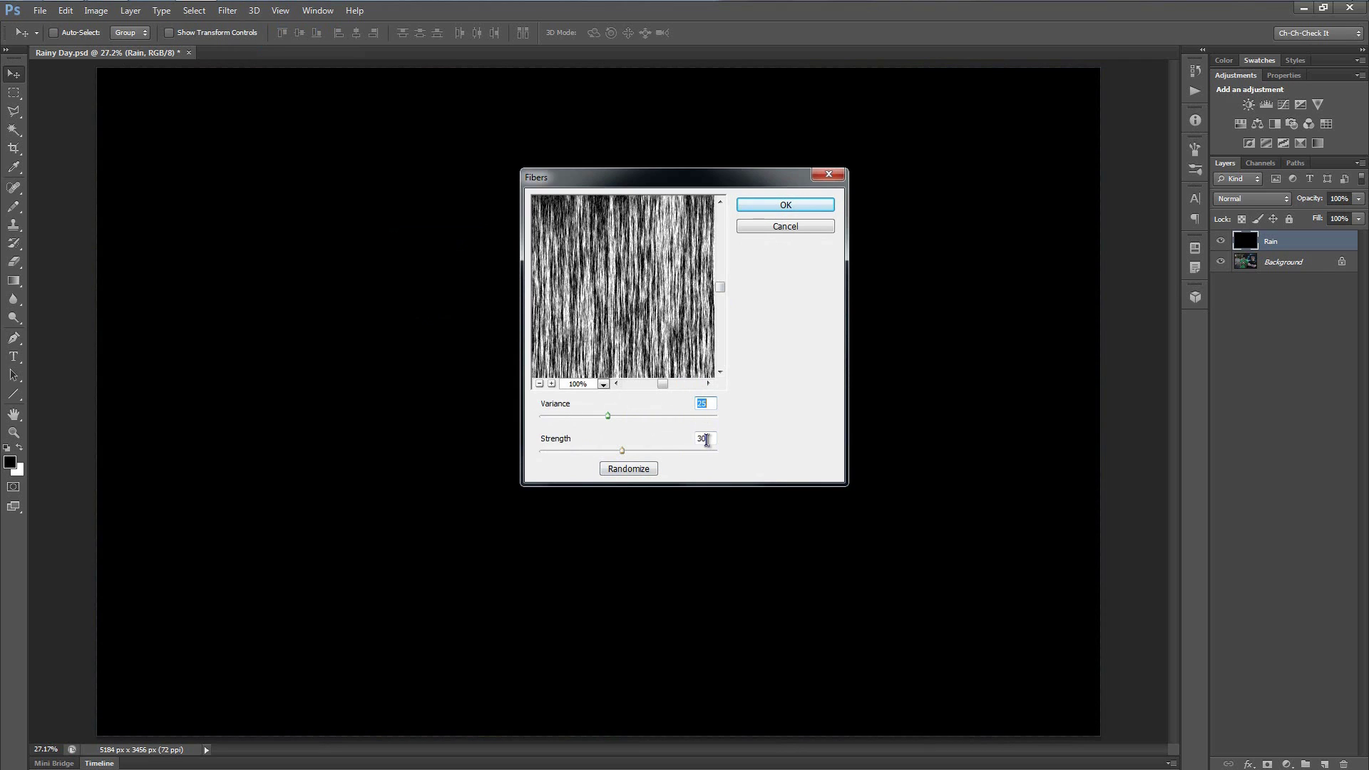
pyautogui.click(794, 209)
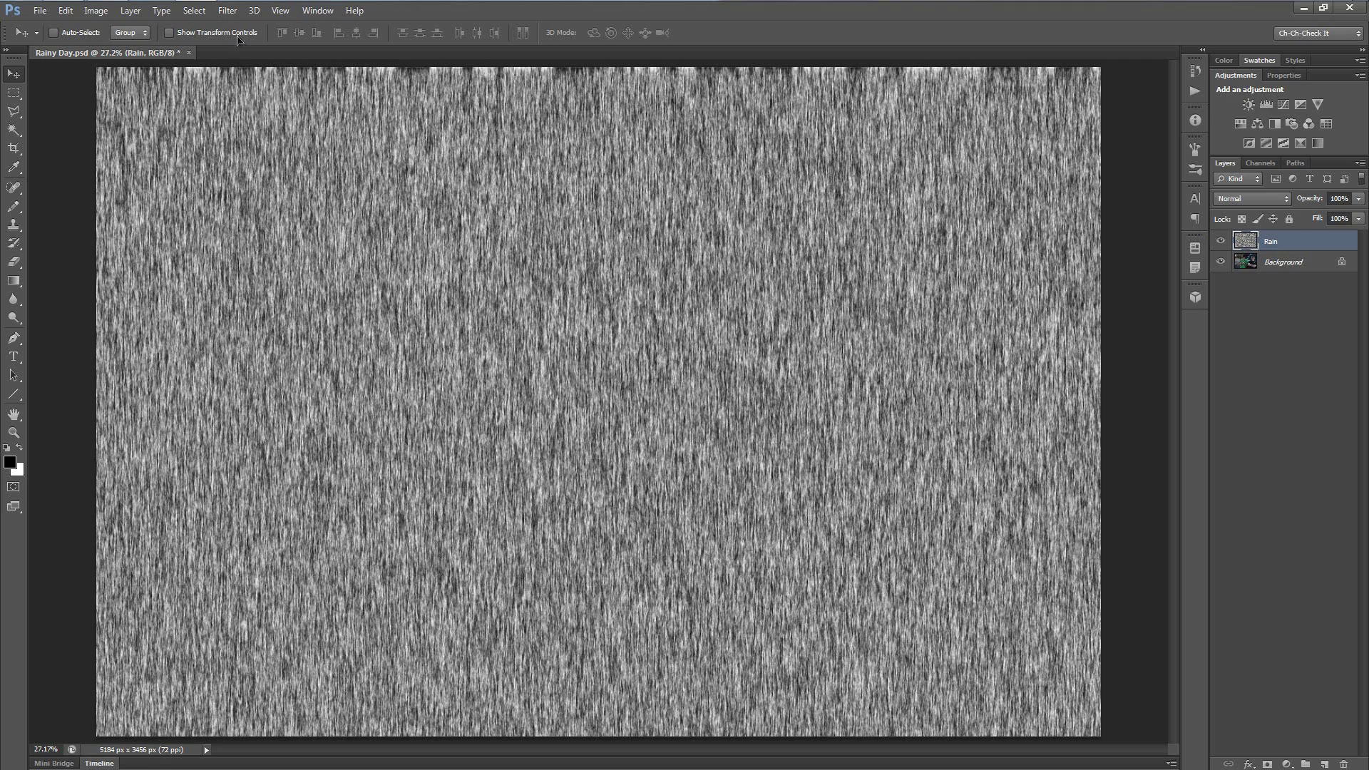
# Apply a Motion Blur to the Rain layer with an angle of 90° and a distance of 50 pixels.
pyautogui.click(238, 13)
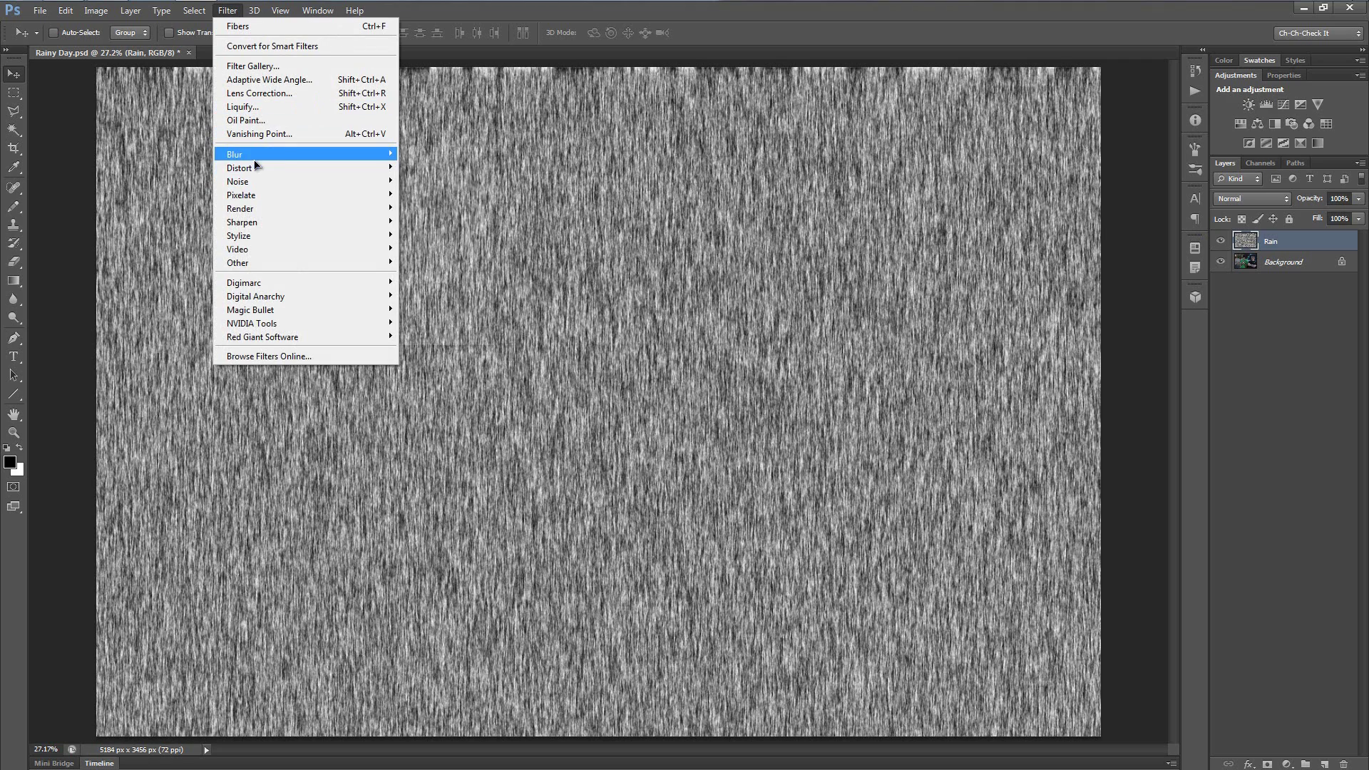
pyautogui.moveTo(255, 160)
pyautogui.click(437, 282)
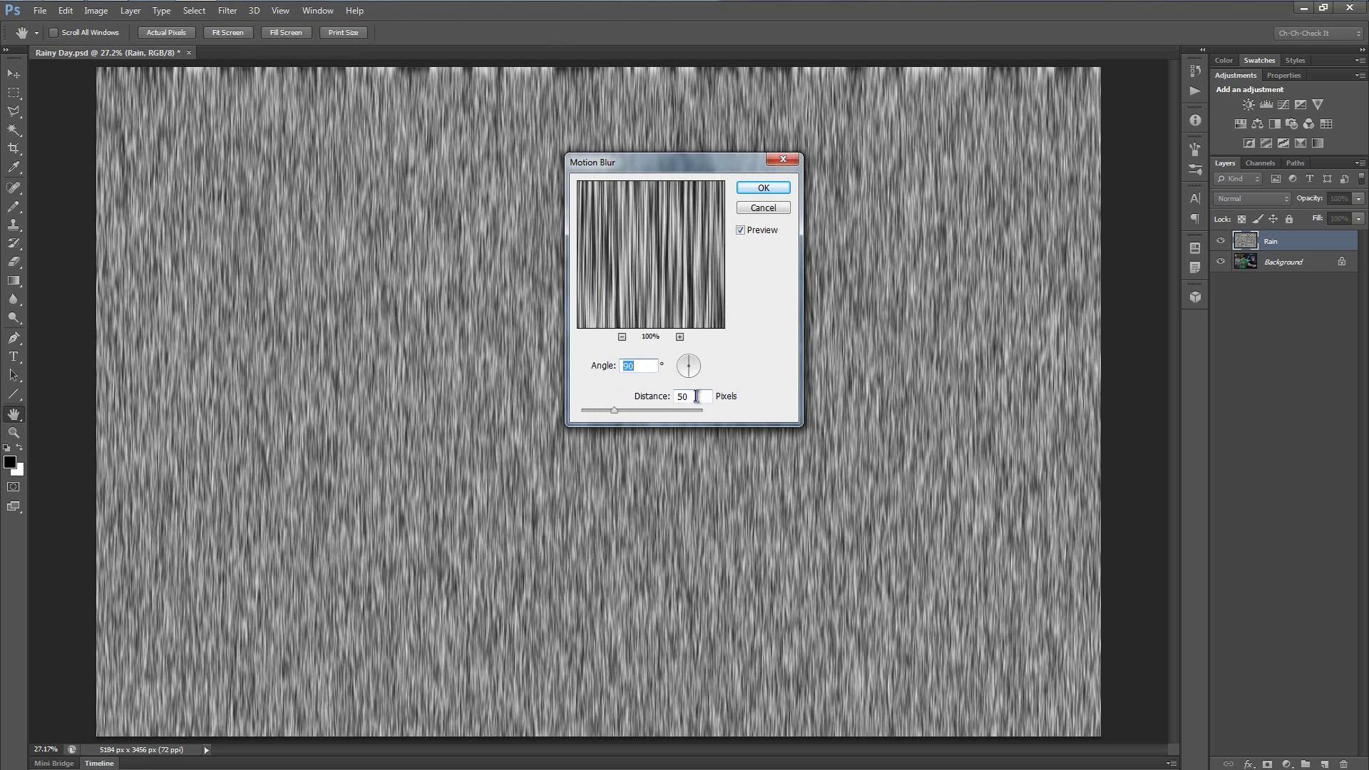
pyautogui.click(763, 189)
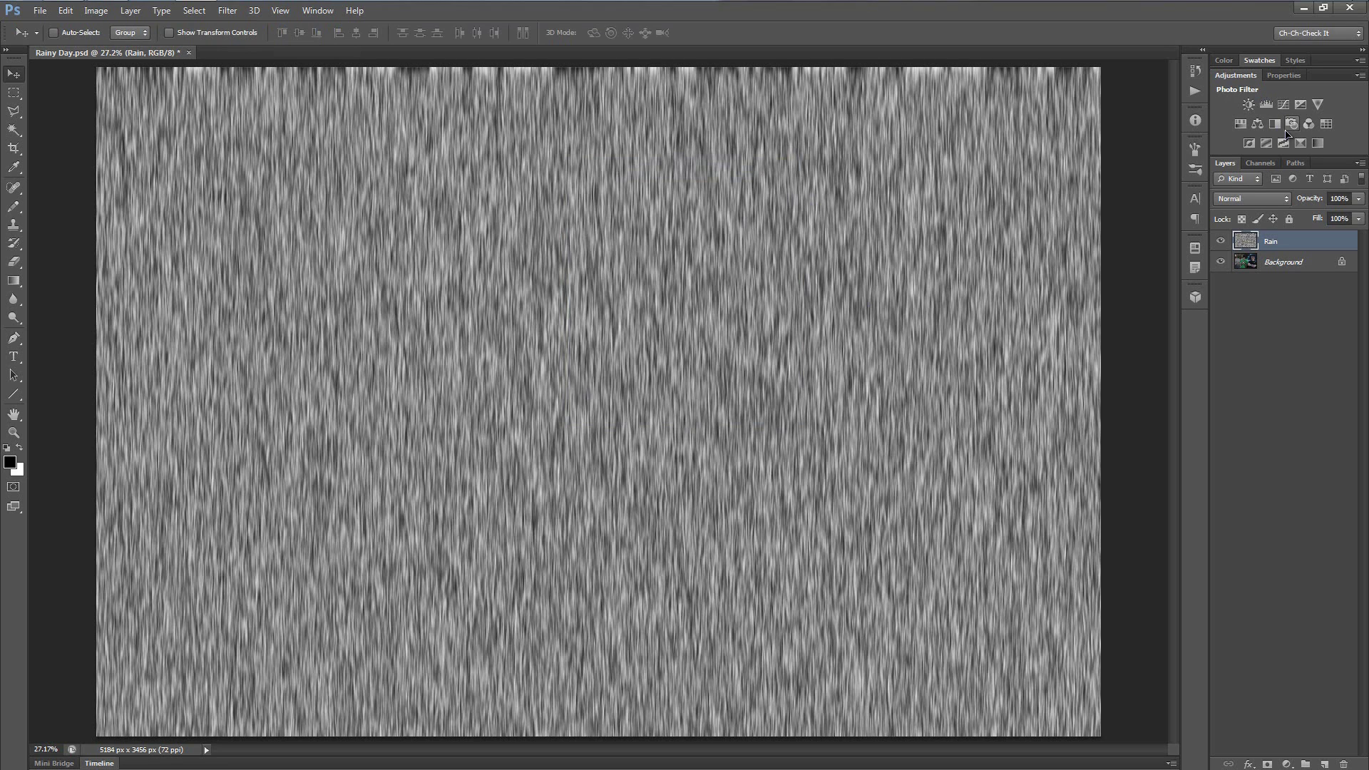
pyautogui.click(317, 10)
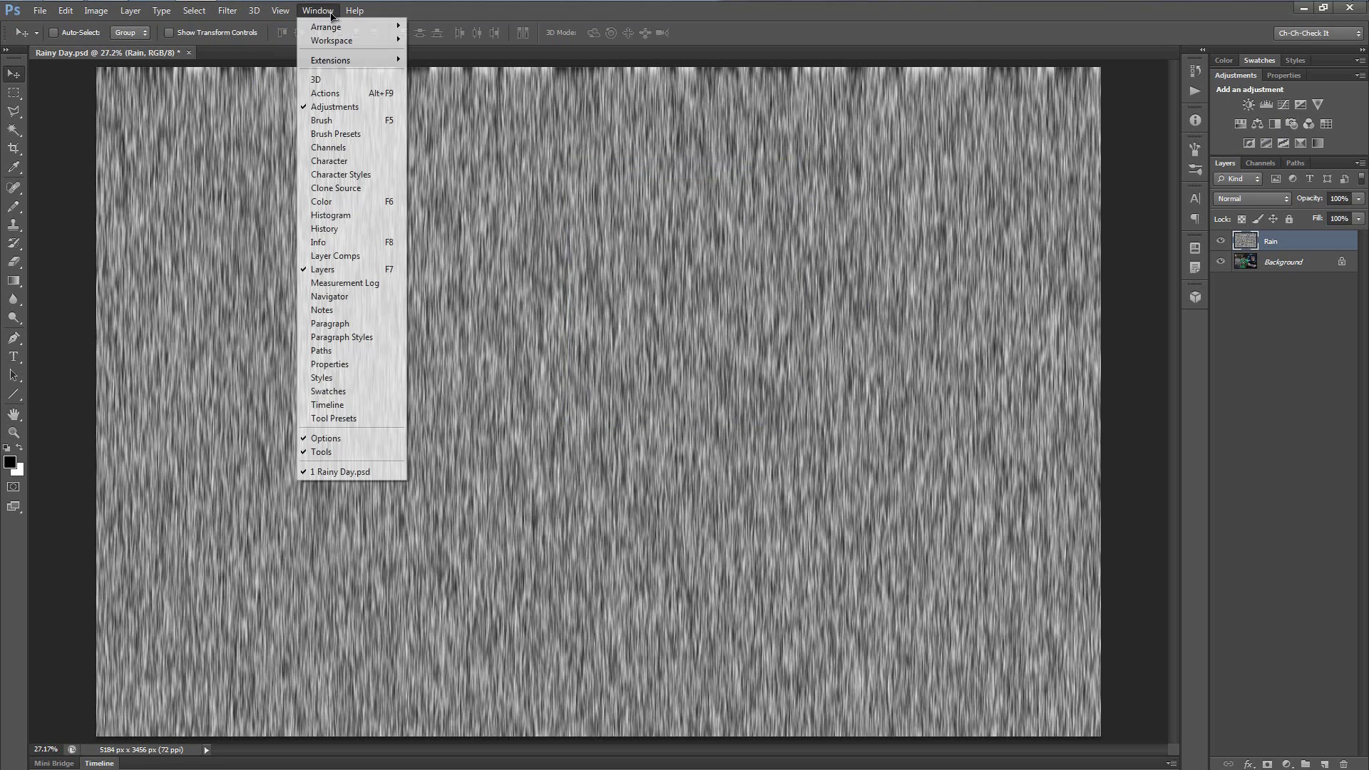
pyautogui.click(317, 10)
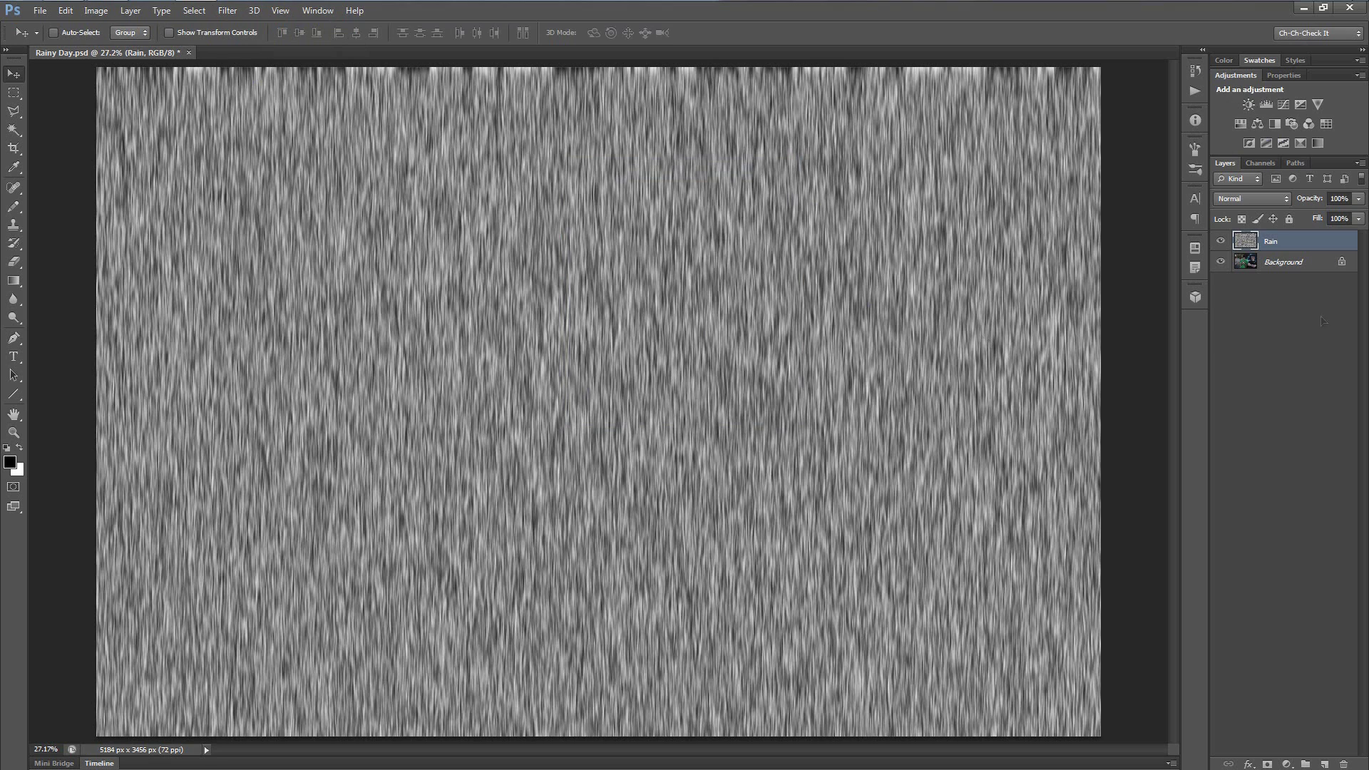
# Add a Levels adjustment layer above the Rain layer and clip it to that layer.
pyautogui.click(1266, 105)
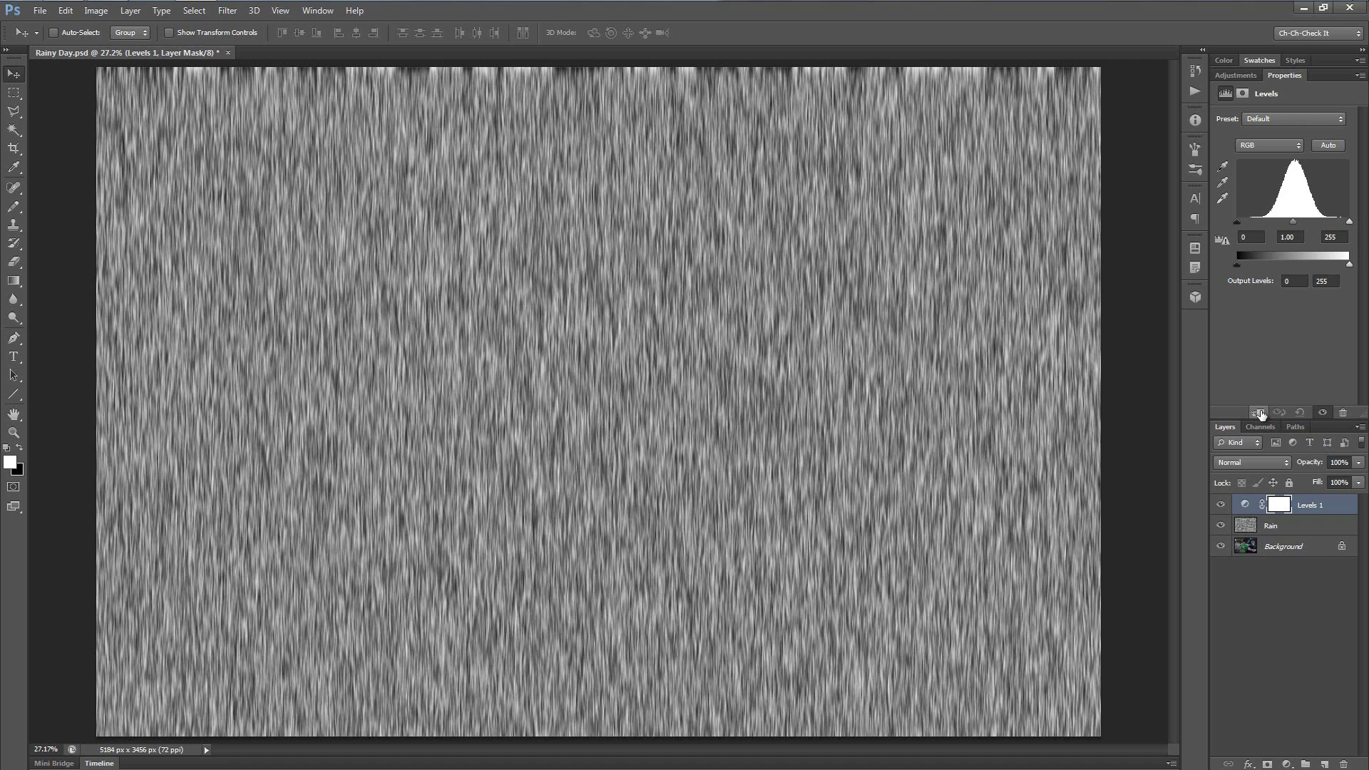
pyautogui.click(1260, 413)
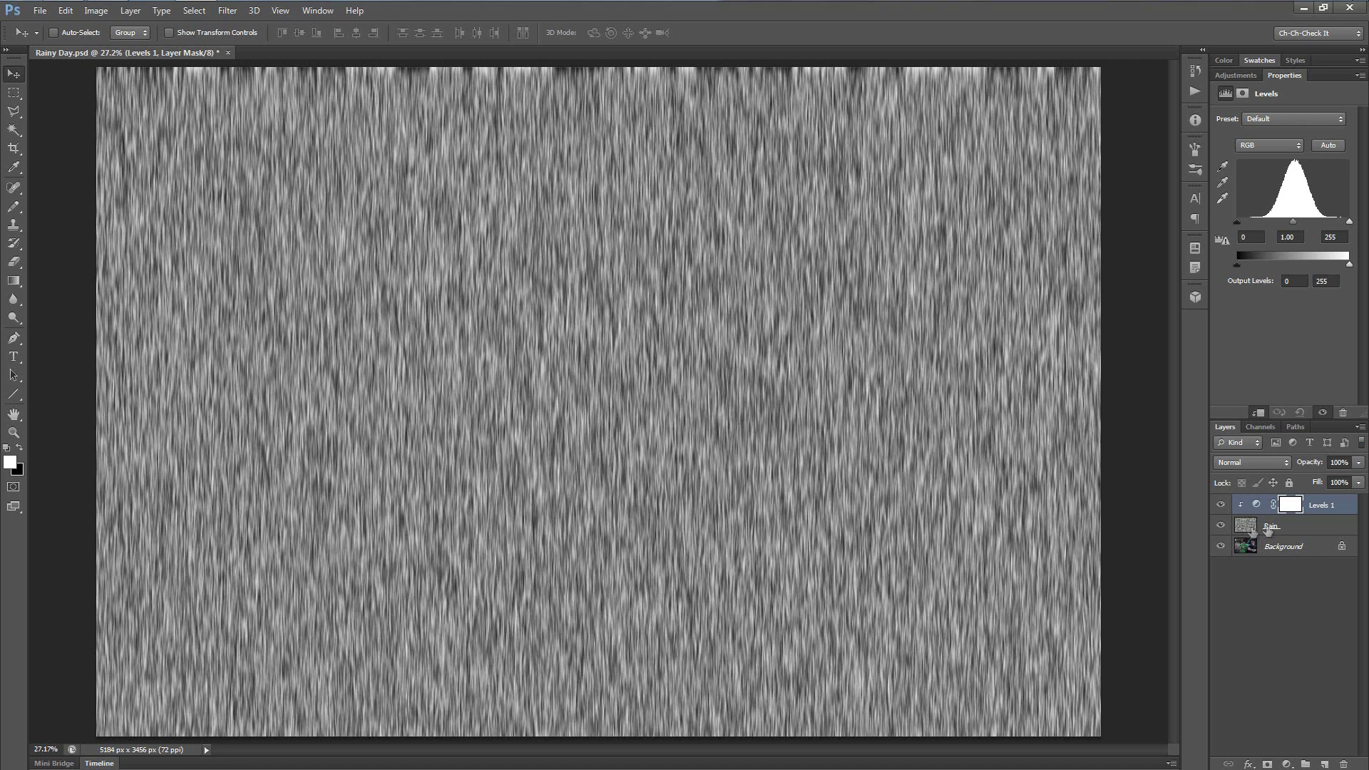
pyautogui.click(1272, 529)
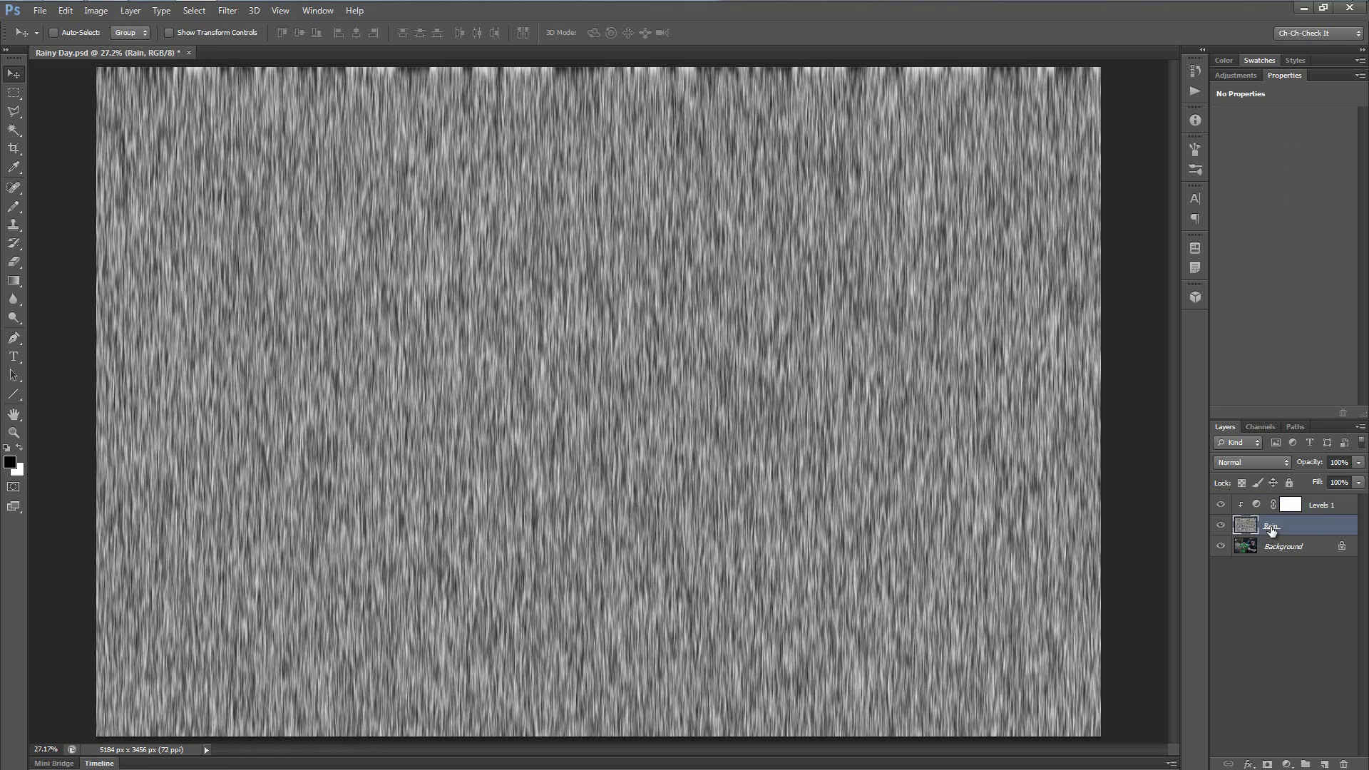
pyautogui.click(1312, 508)
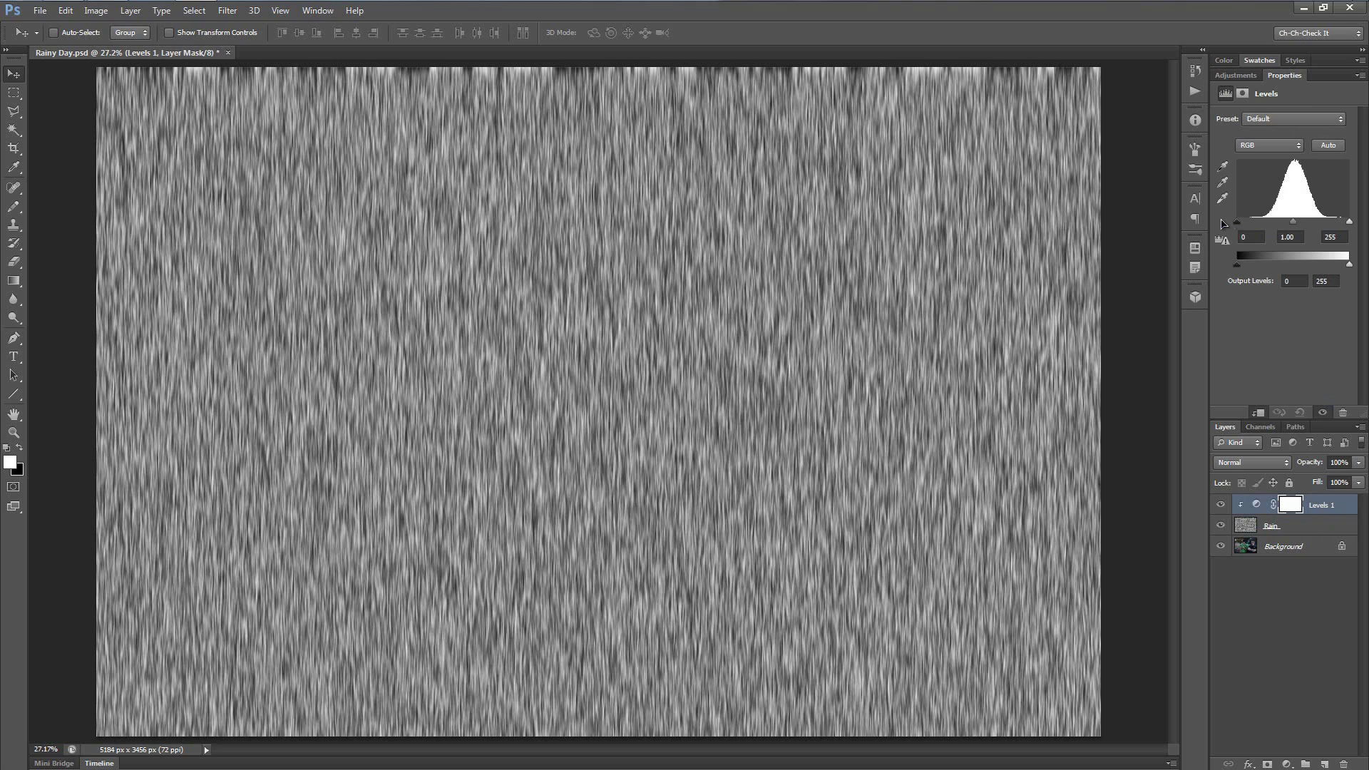
# Darken the rain texture in the Levels adjustment with a shadow input of 90 and a midtone of 0.47.
pyautogui.moveTo(1238, 226); pyautogui.dragTo(1276, 226)
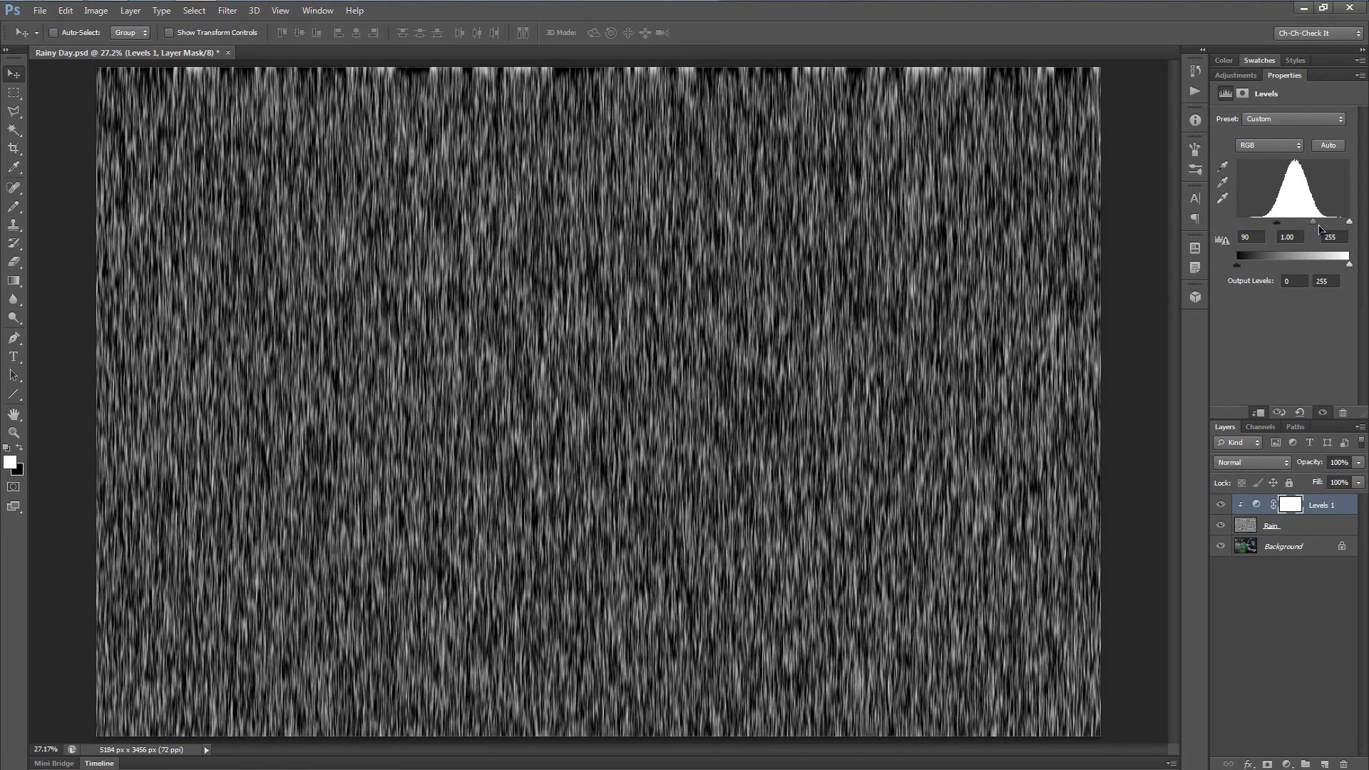
pyautogui.moveTo(1316, 227); pyautogui.dragTo(1328, 229)
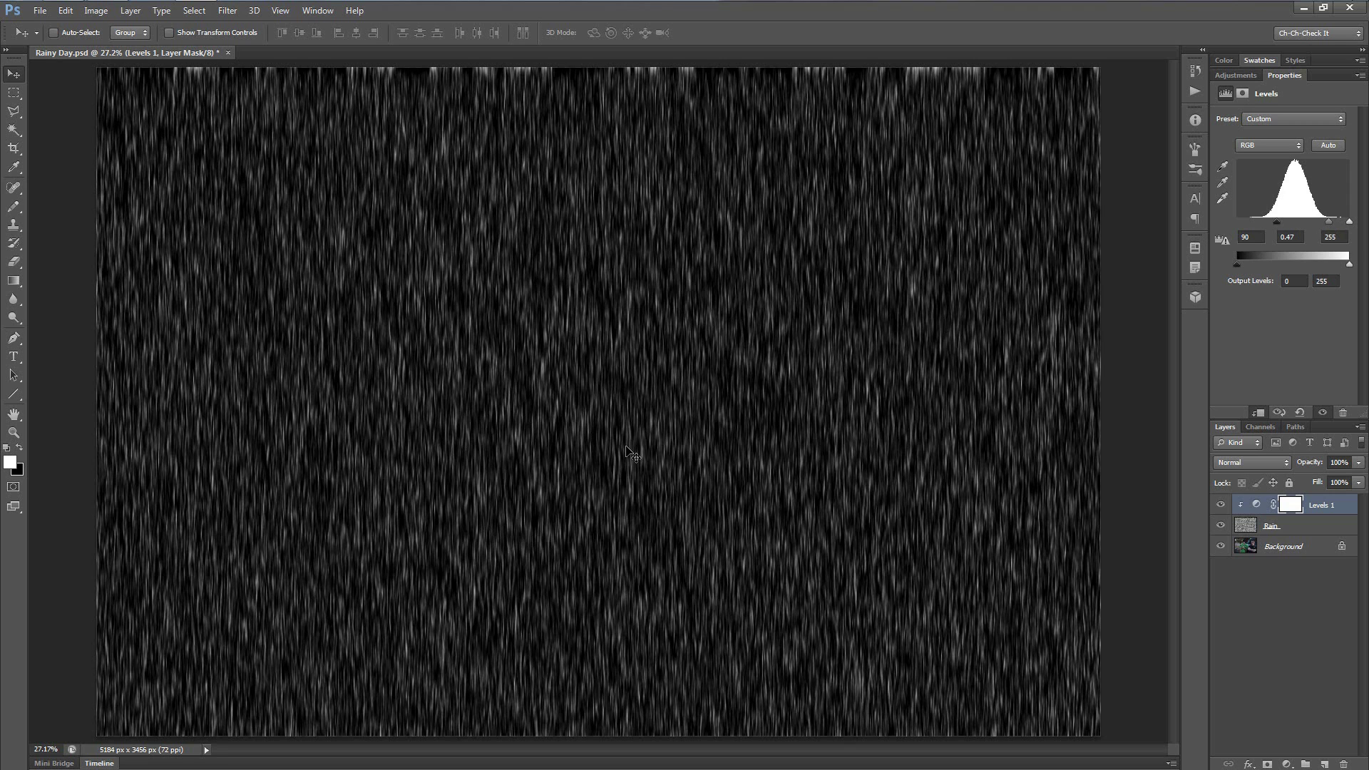
pyautogui.scroll(3, 631, 453)
pyautogui.scroll(-3, 627, 446)
# Set the Rain layer's blend mode to Screen and its opacity to 65%.
pyautogui.click(1288, 528)
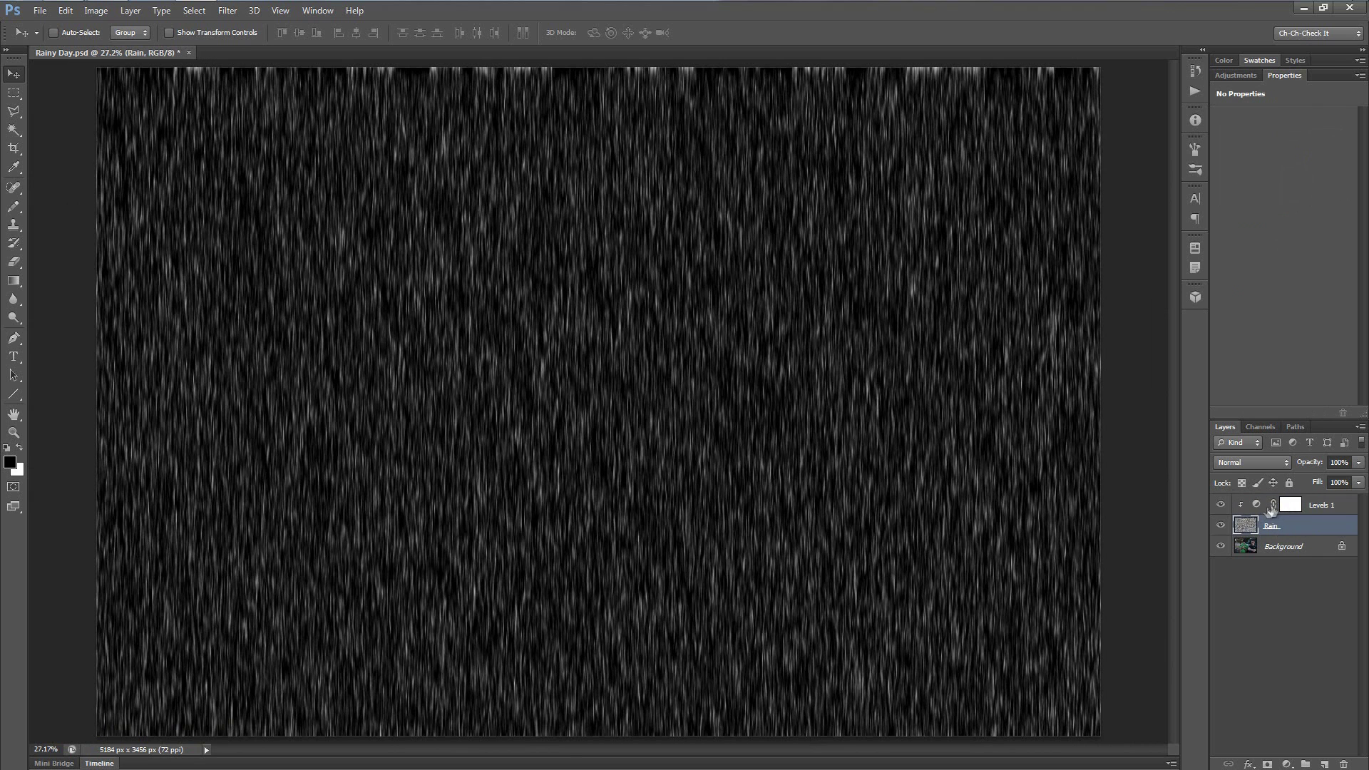
pyautogui.click(1269, 464)
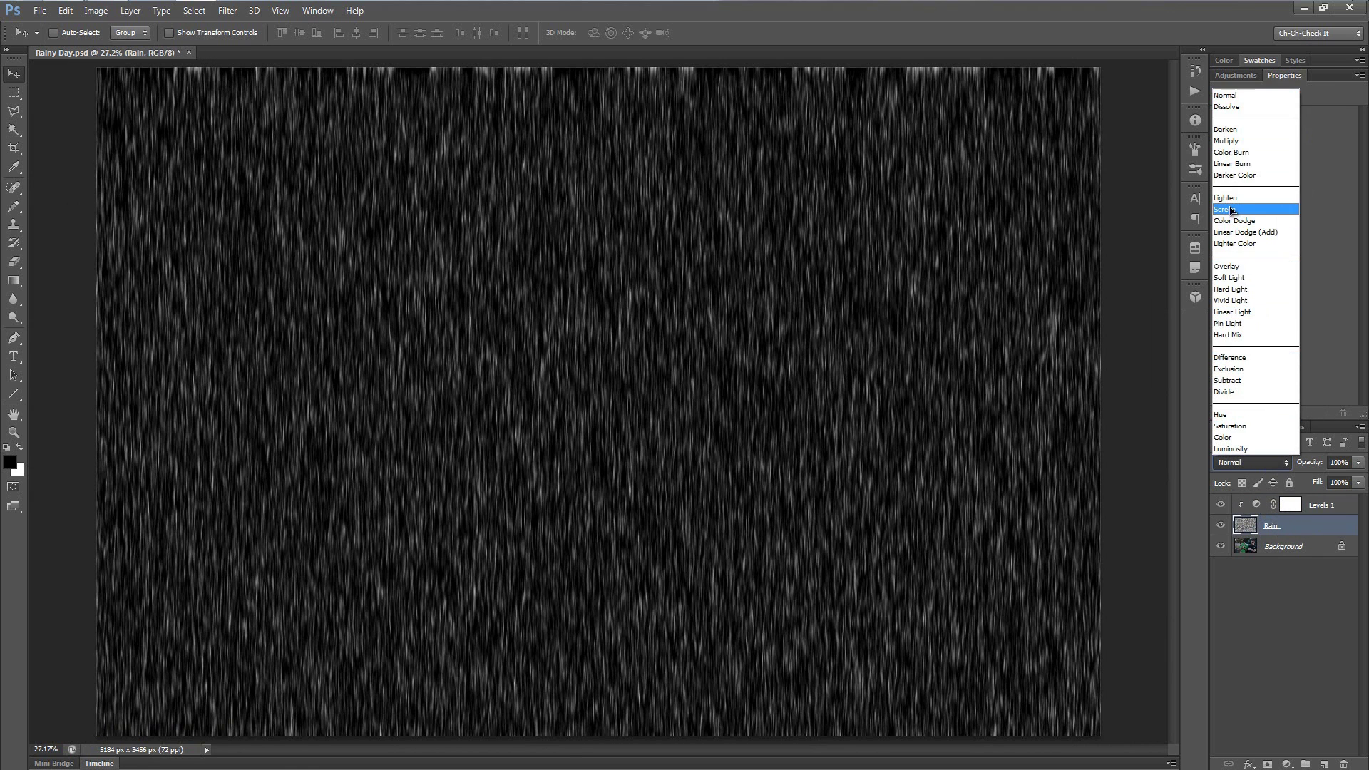
pyautogui.click(1256, 205)
pyautogui.click(1340, 462)
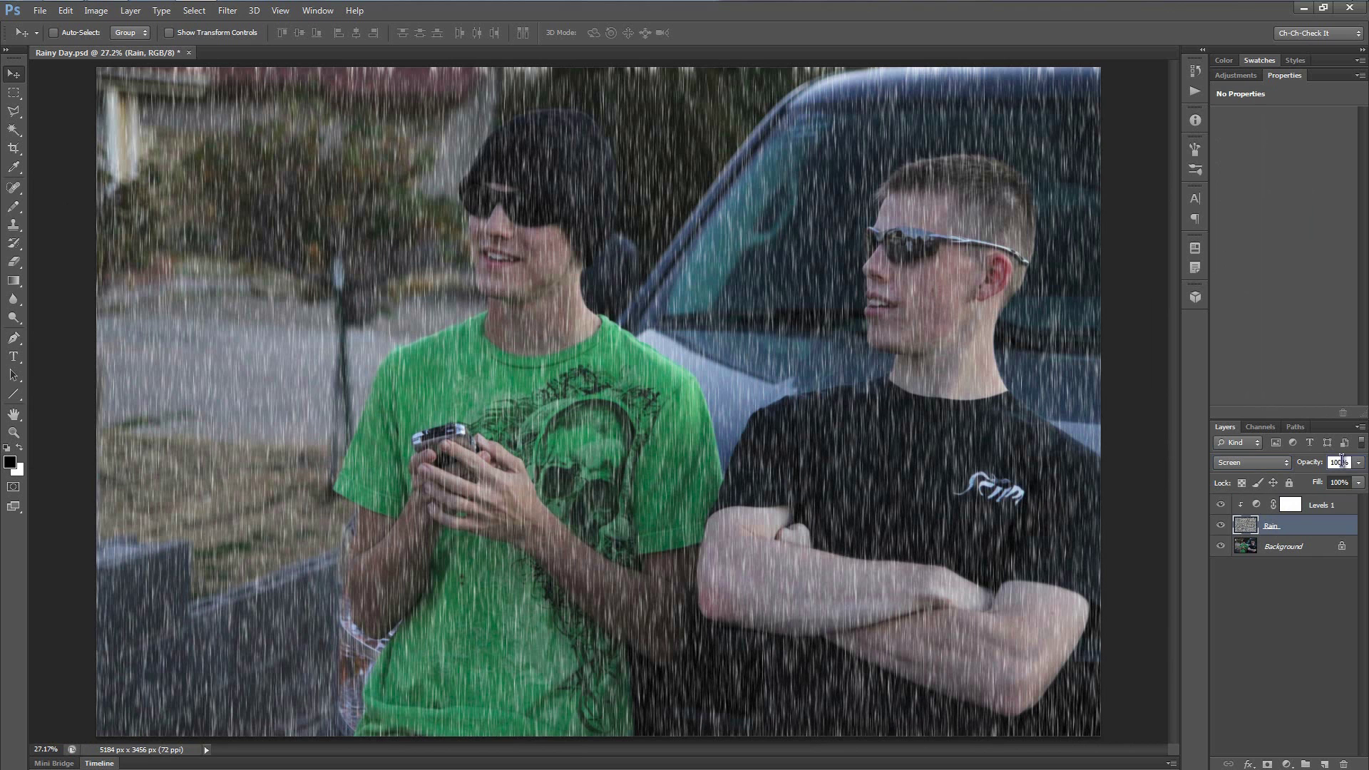
pyautogui.write('65')
pyautogui.press('Return')
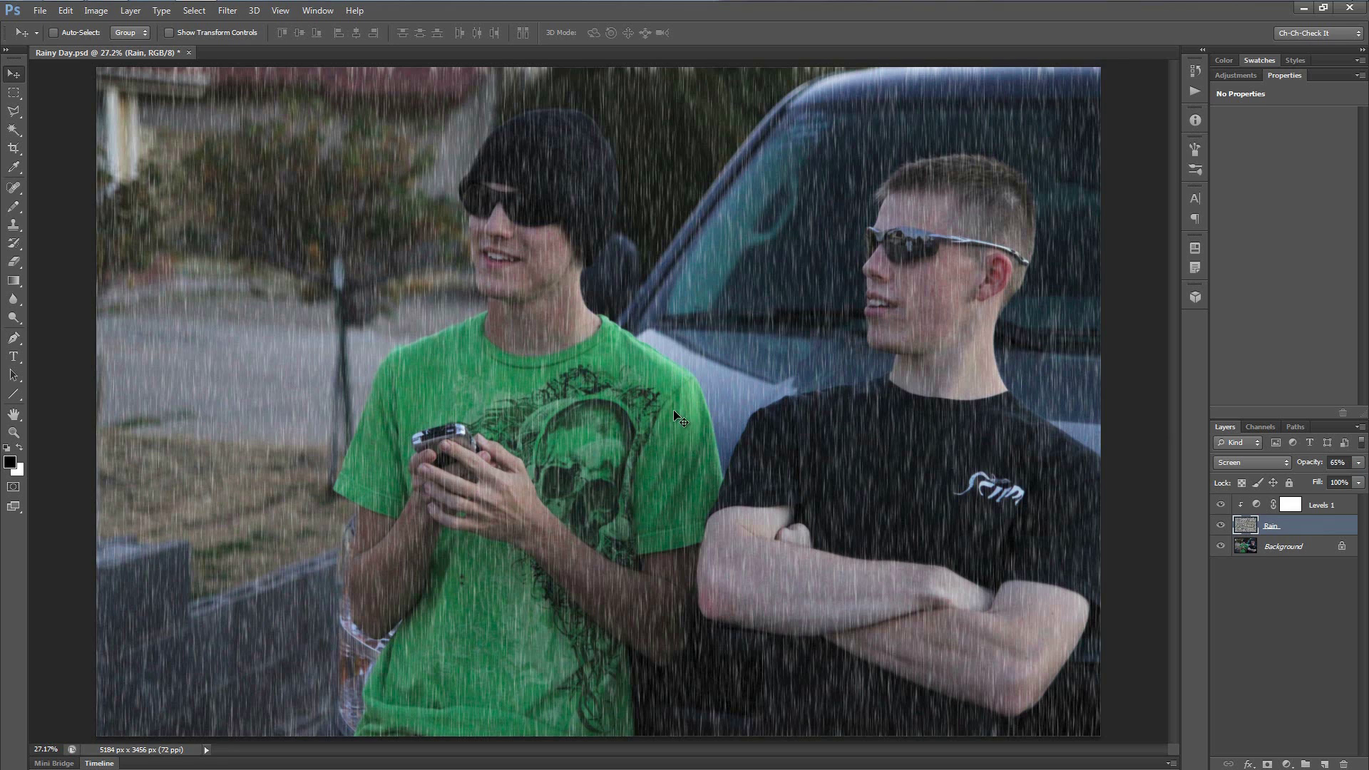
# Free-transform the Rain layer, rotating it about 10.2° and scaling it proportionally to about 126.7% so it covers the whole photo.
pyautogui.hotkey('ctrl', 't')
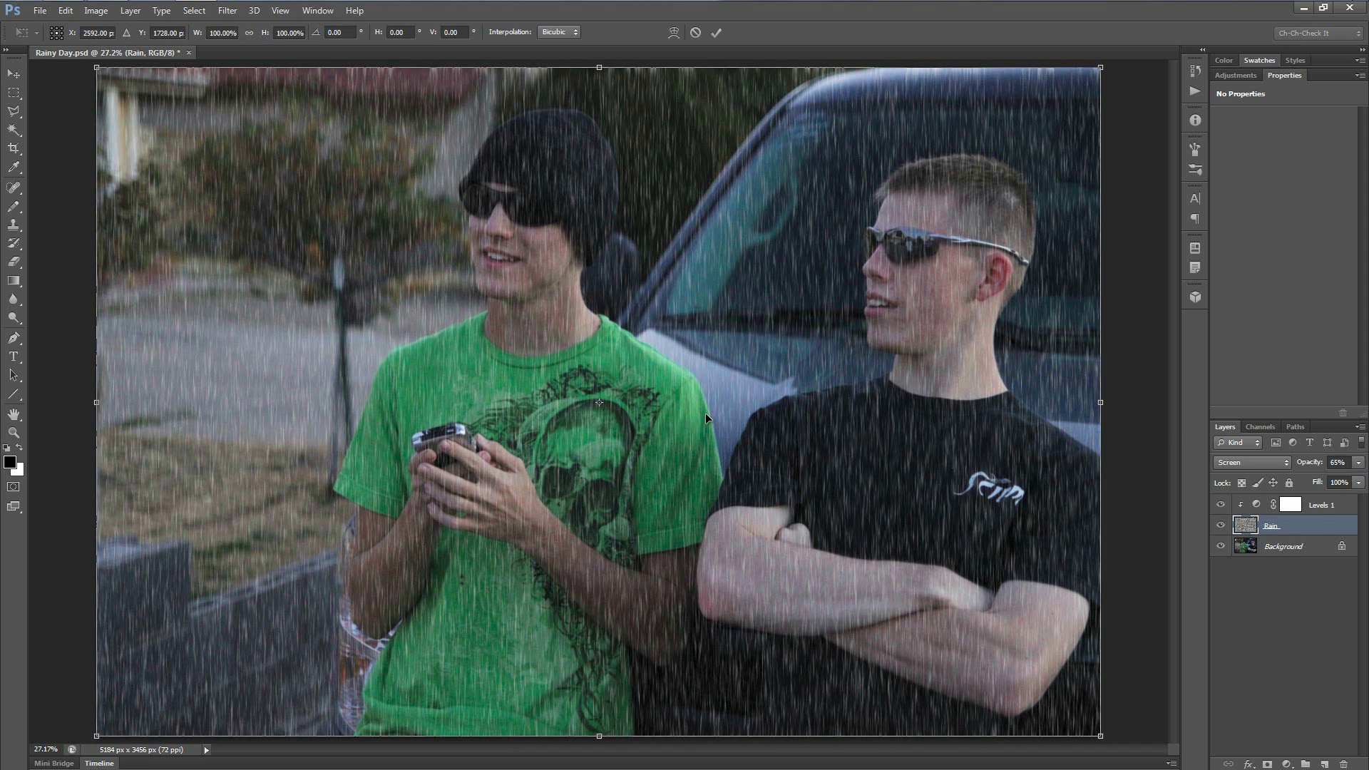
pyautogui.scroll(-3, 714, 385)
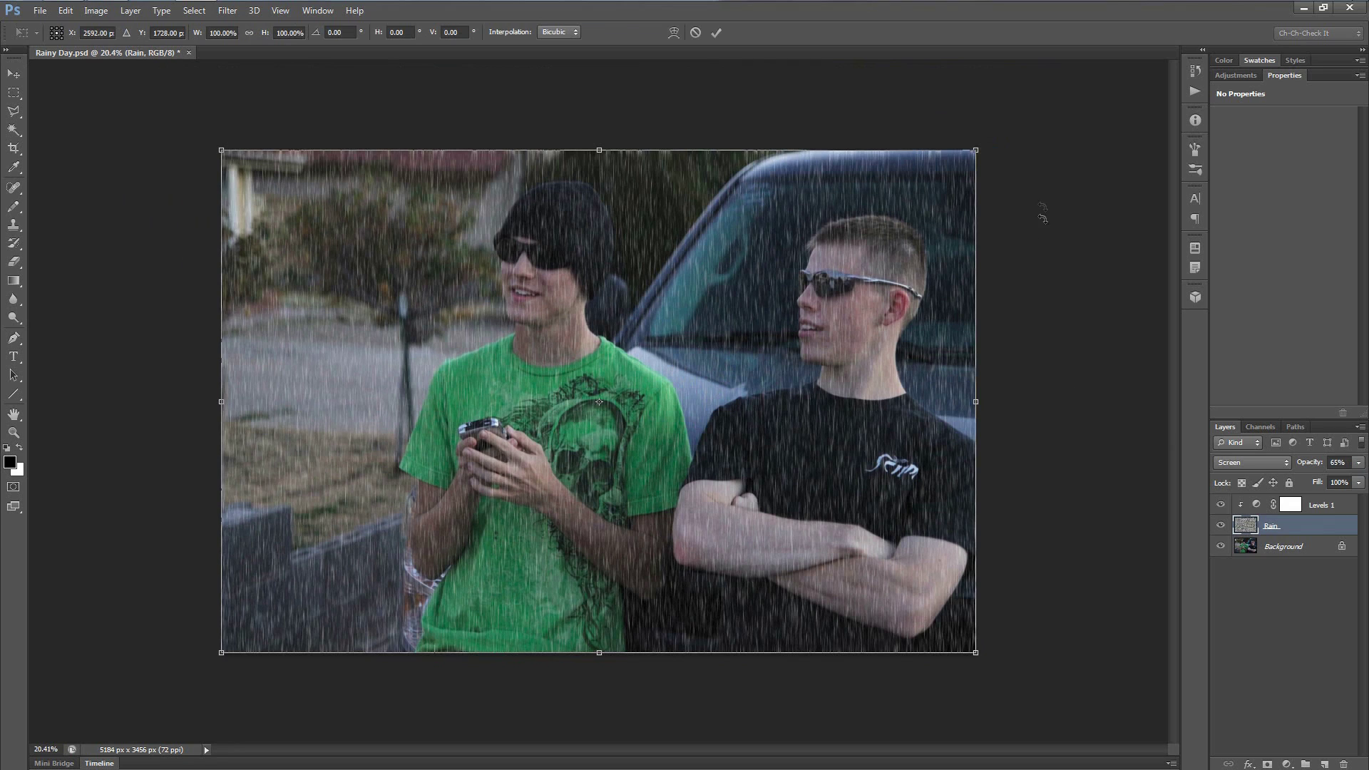
pyautogui.moveTo(1058, 171); pyautogui.dragTo(1096, 245)
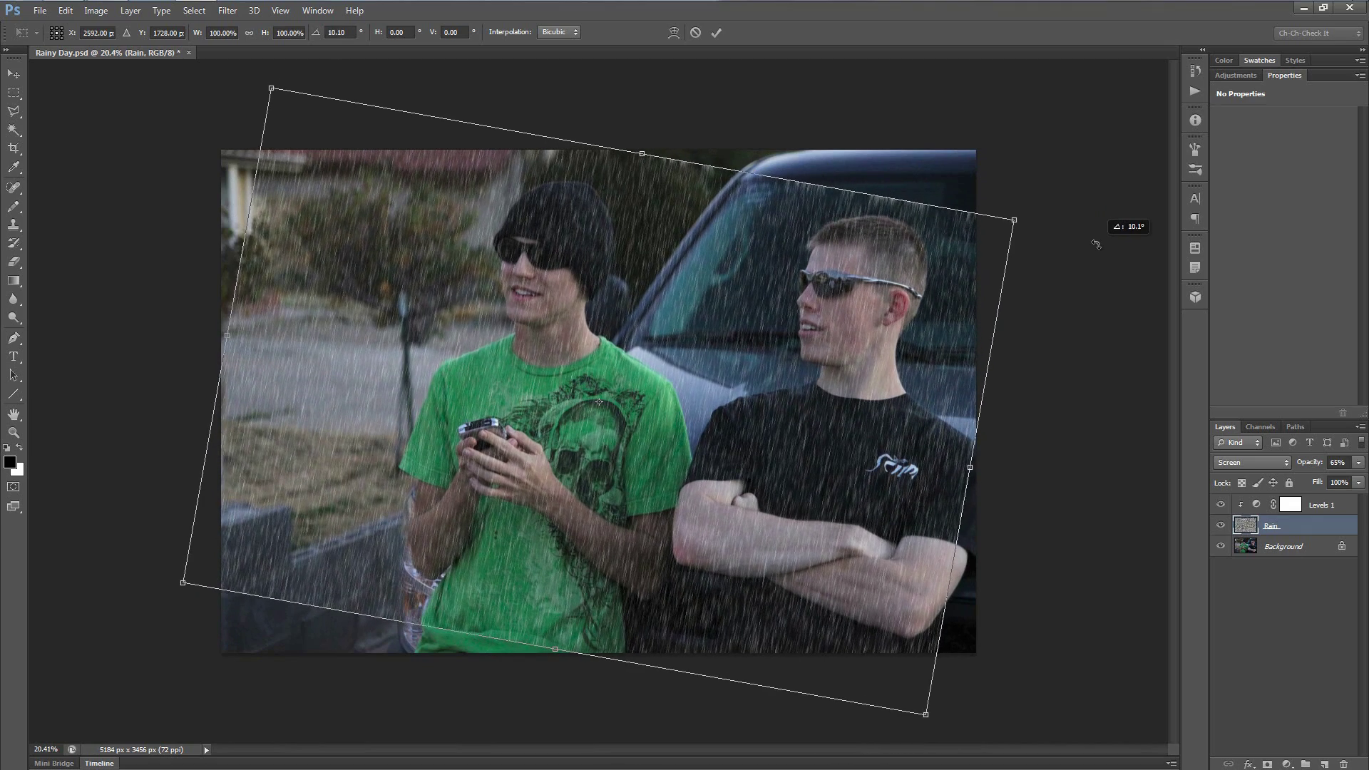
pyautogui.moveTo(1096, 245); pyautogui.dragTo(1097, 246)
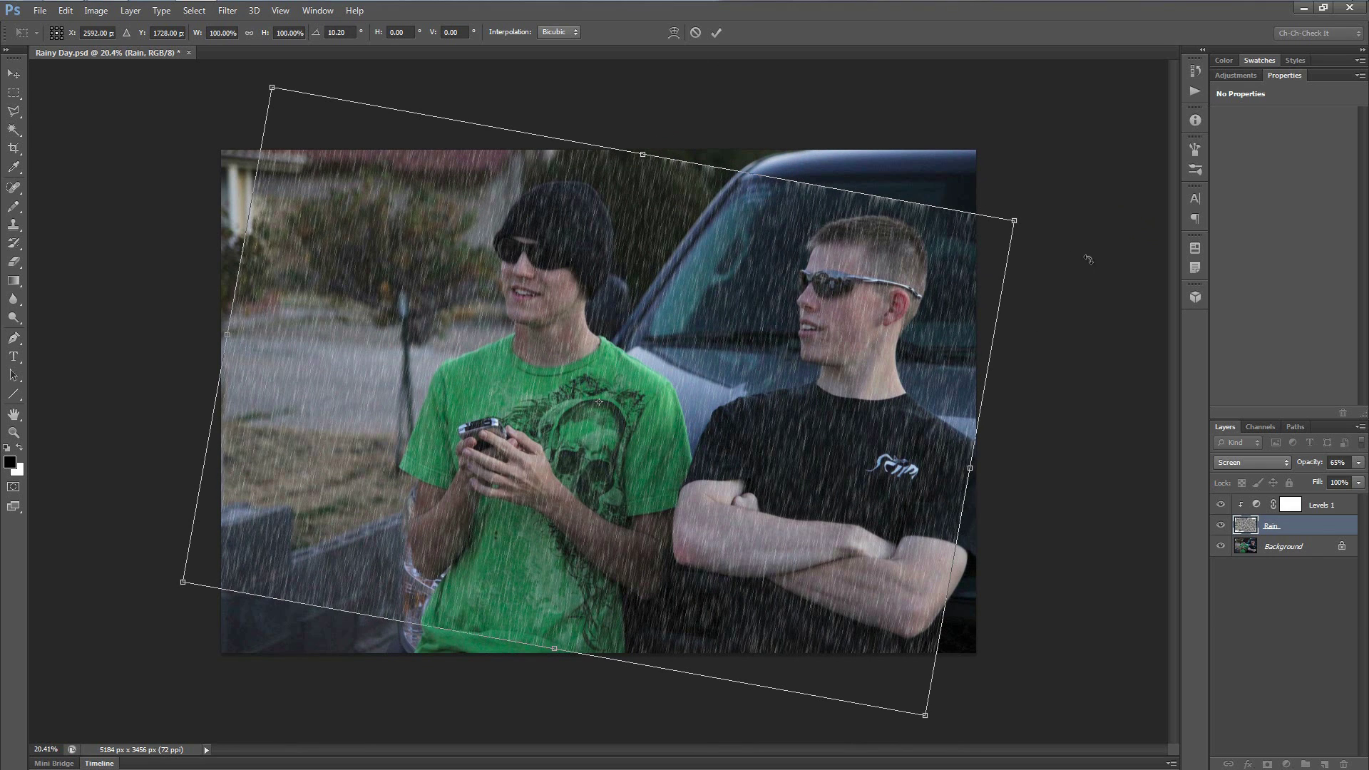
pyautogui.moveTo(1013, 221); pyautogui.dragTo(1130, 191)
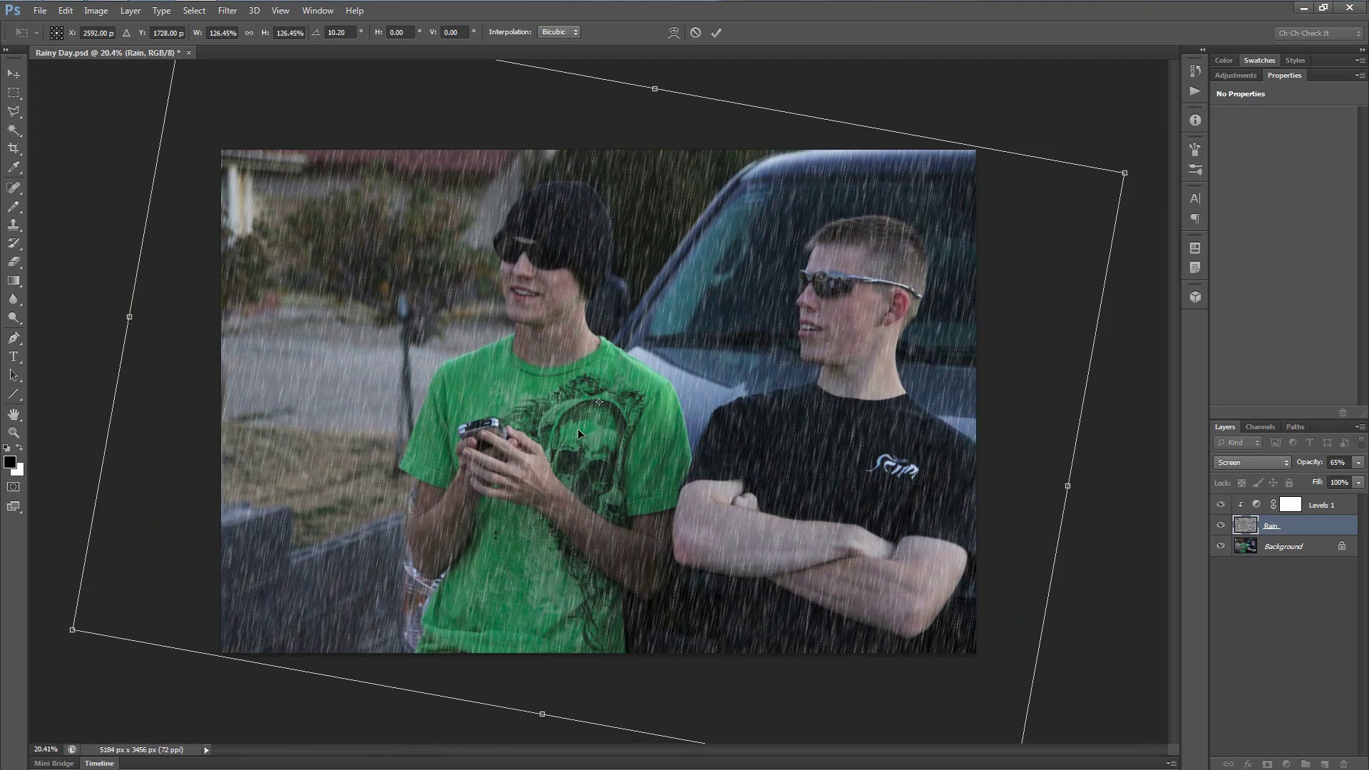
pyautogui.moveTo(1132, 171)
pyautogui.mouseDown()
pyautogui.moveTo(1059, 196)
pyautogui.moveTo(1112, 187)
pyautogui.moveTo(1080, 200)
pyautogui.moveTo(1092, 203)
pyautogui.moveTo(1136, 185)
pyautogui.mouseUp()
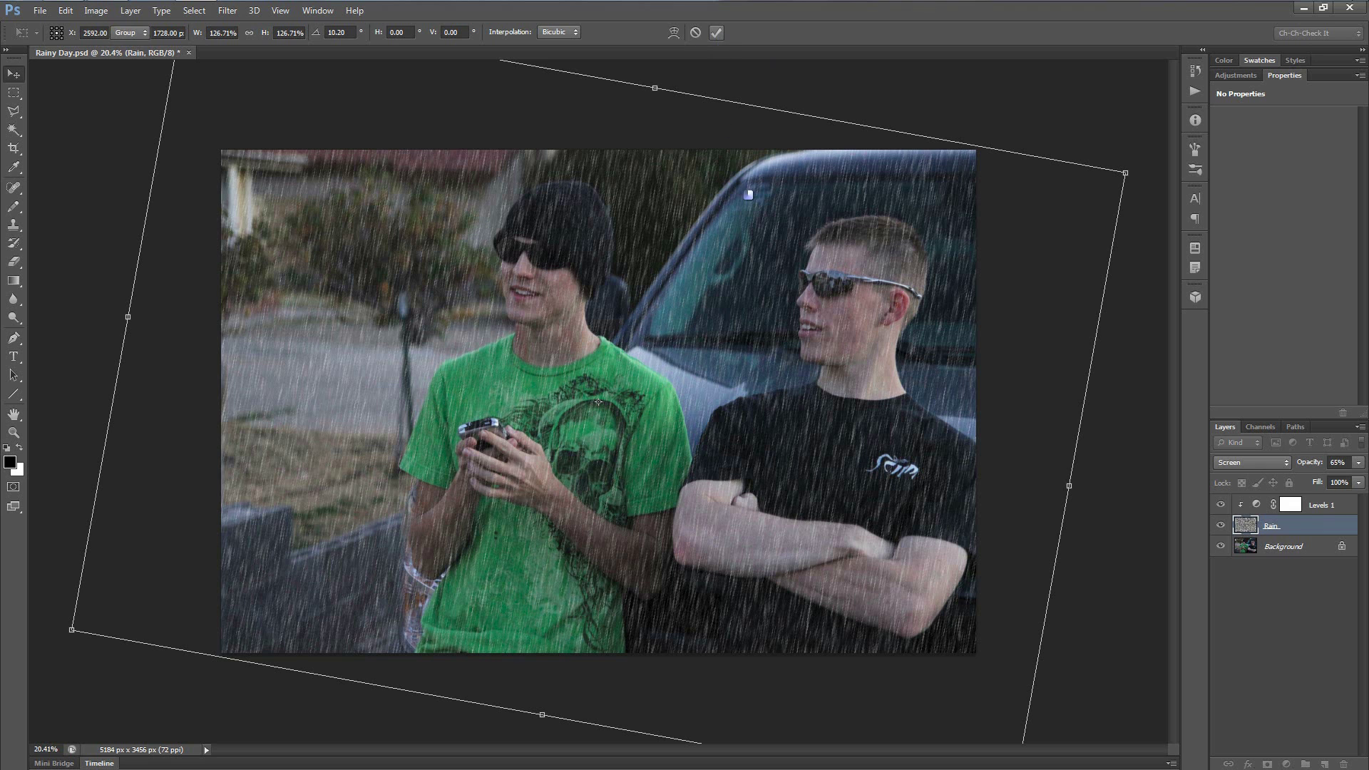
pyautogui.press('Return')
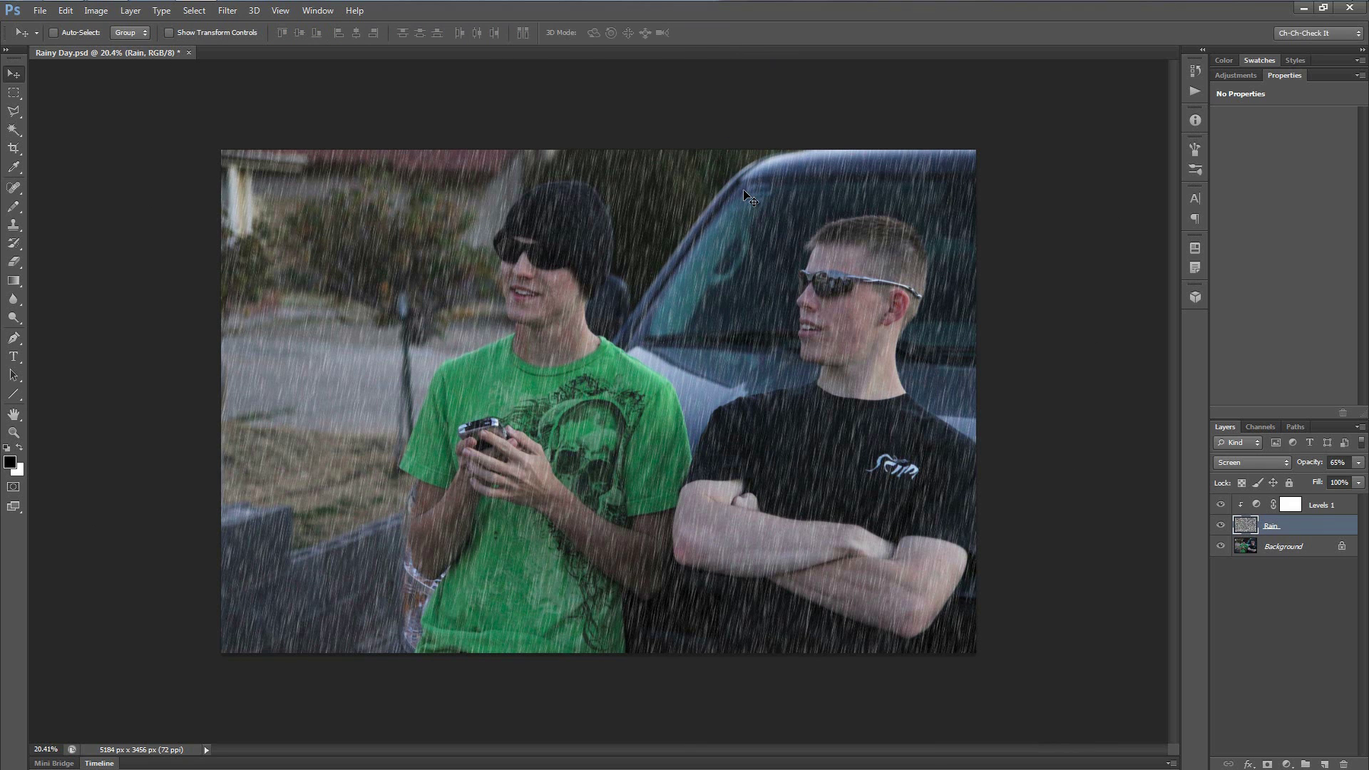
# Add a layer mask to the Rain layer and render Clouds on the mask.
pyautogui.scroll(2, 747, 196)
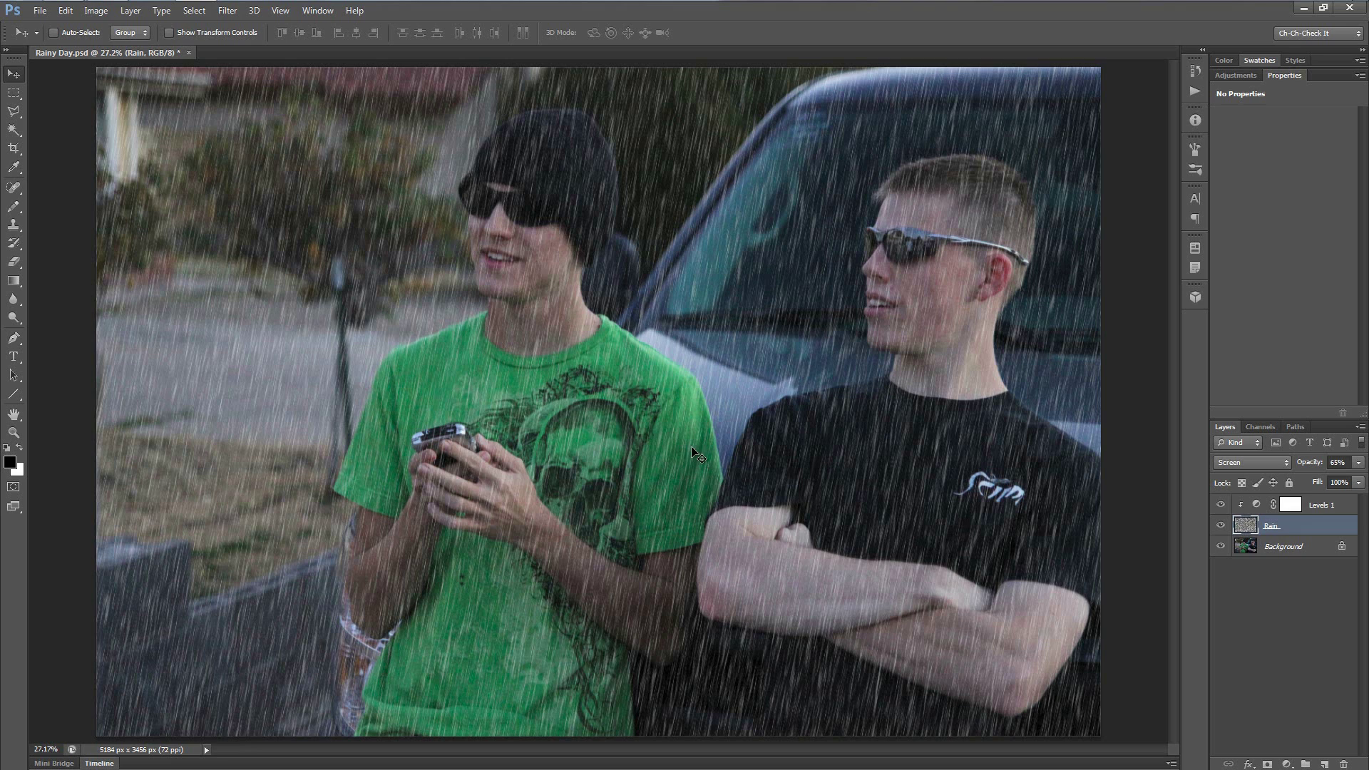
pyautogui.click(1268, 764)
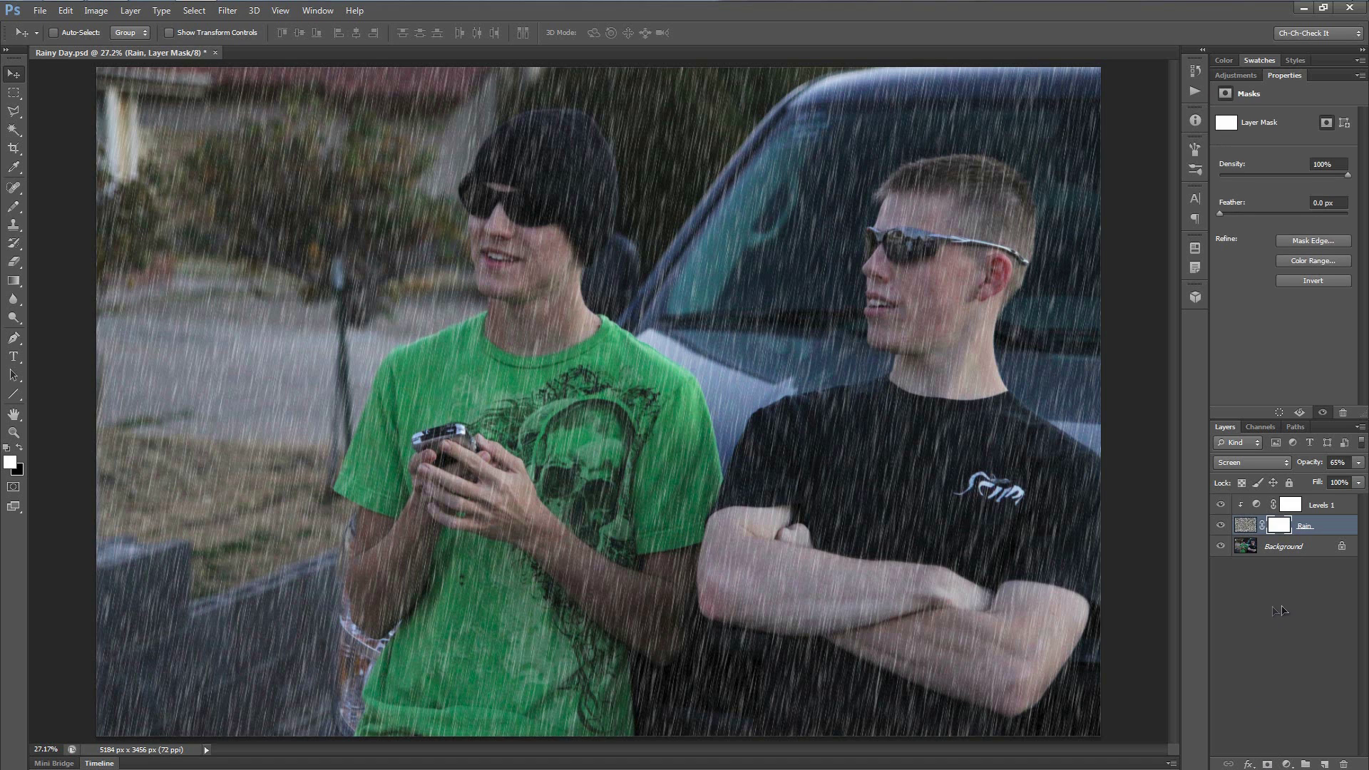
pyautogui.click(228, 10)
pyautogui.moveTo(269, 208)
pyautogui.click(437, 214)
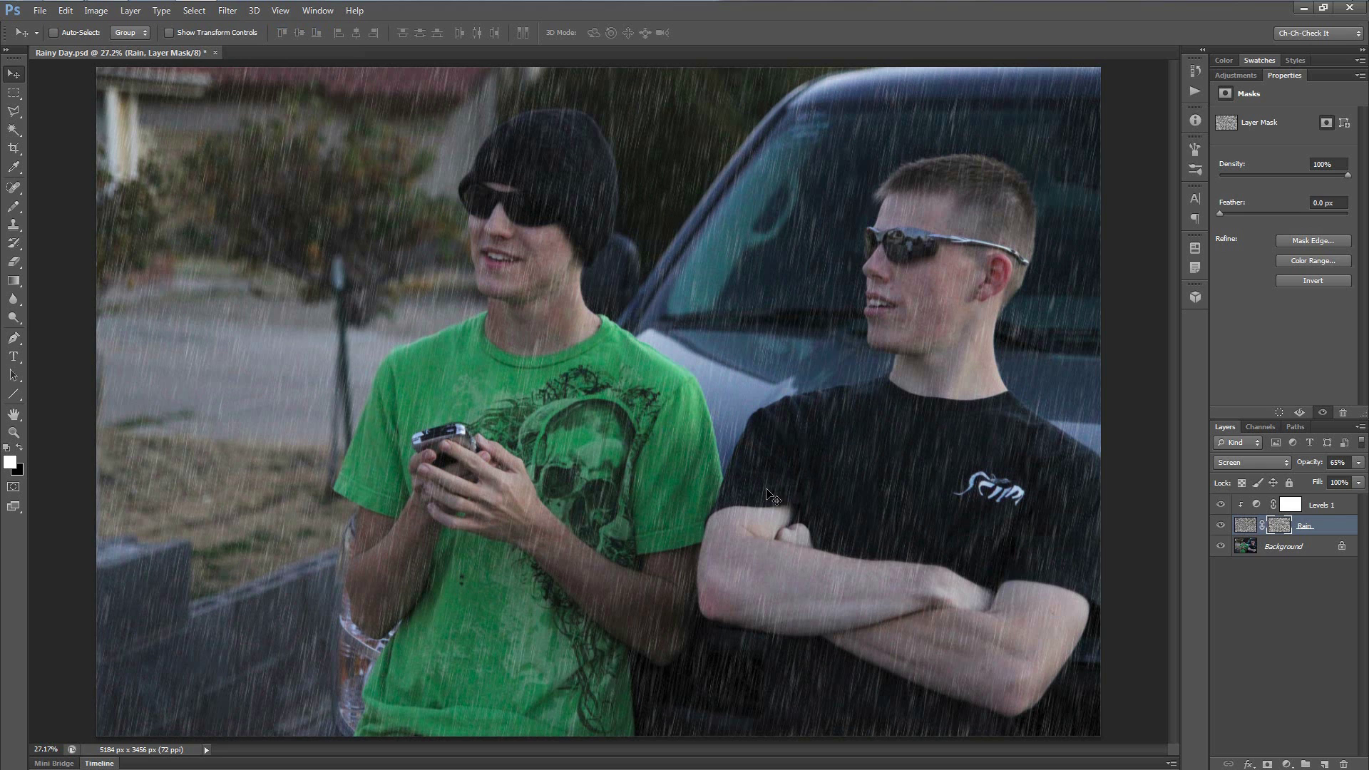
# Add a Hue/Saturation adjustment layer above the Levels adjustment.
pyautogui.click(1323, 506)
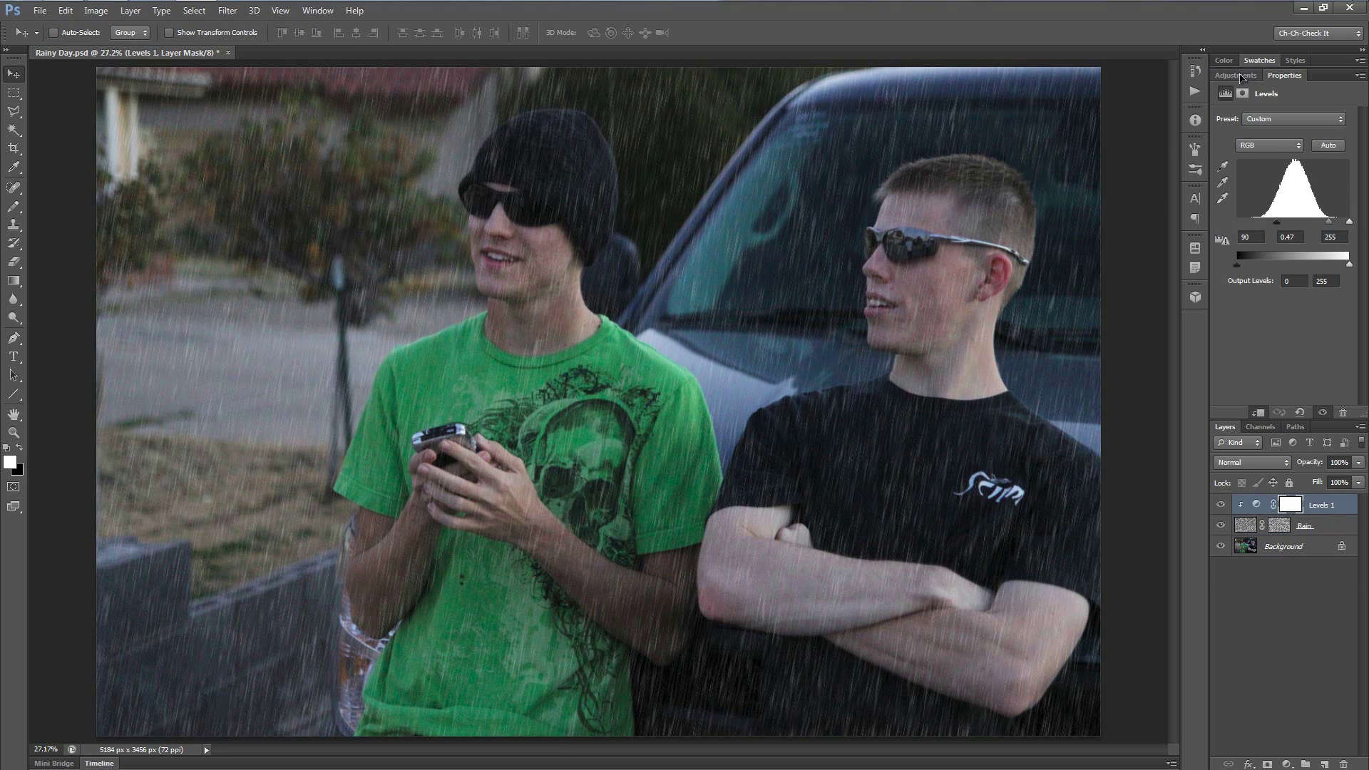
pyautogui.click(1236, 75)
pyautogui.click(1241, 124)
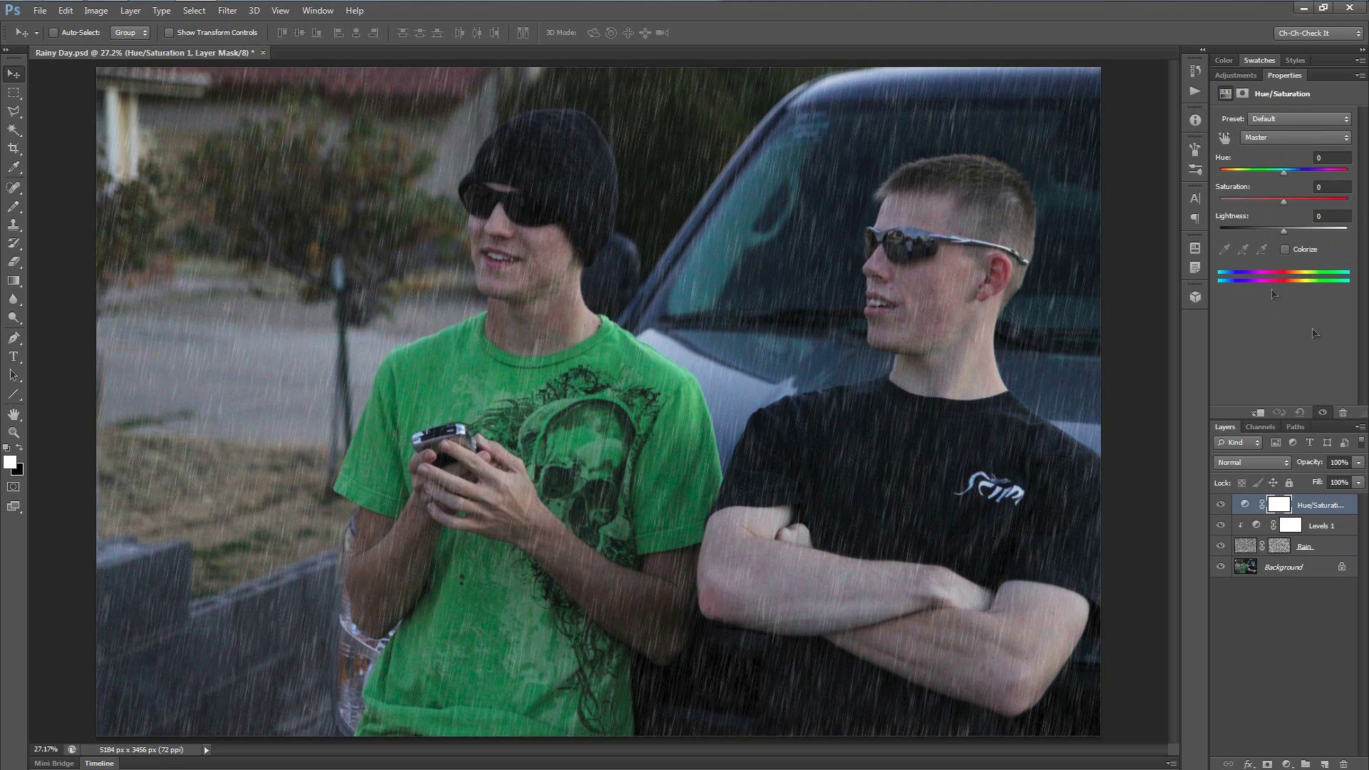
# Clip the Hue/Saturation adjustment to the Rain layer and colorize it with a saturation of 15.
pyautogui.click(1258, 413)
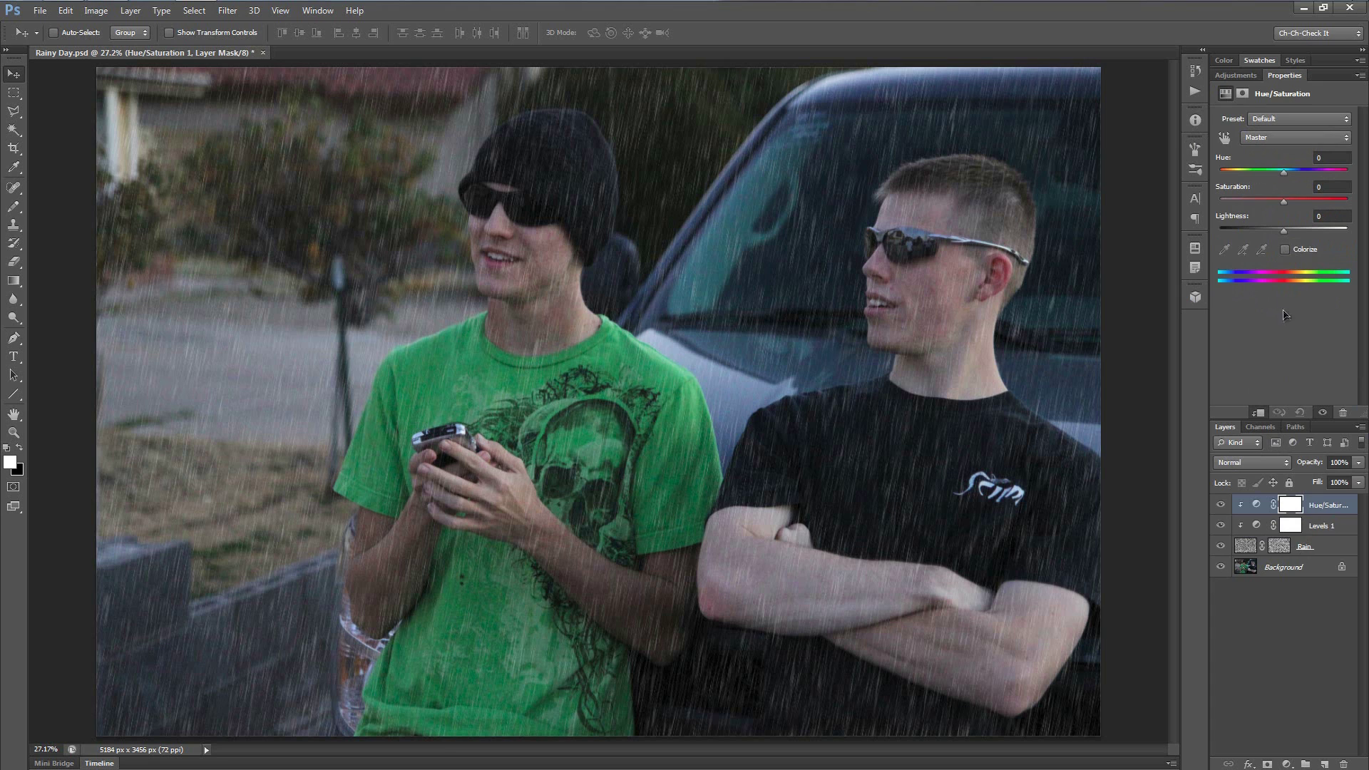
pyautogui.click(1286, 251)
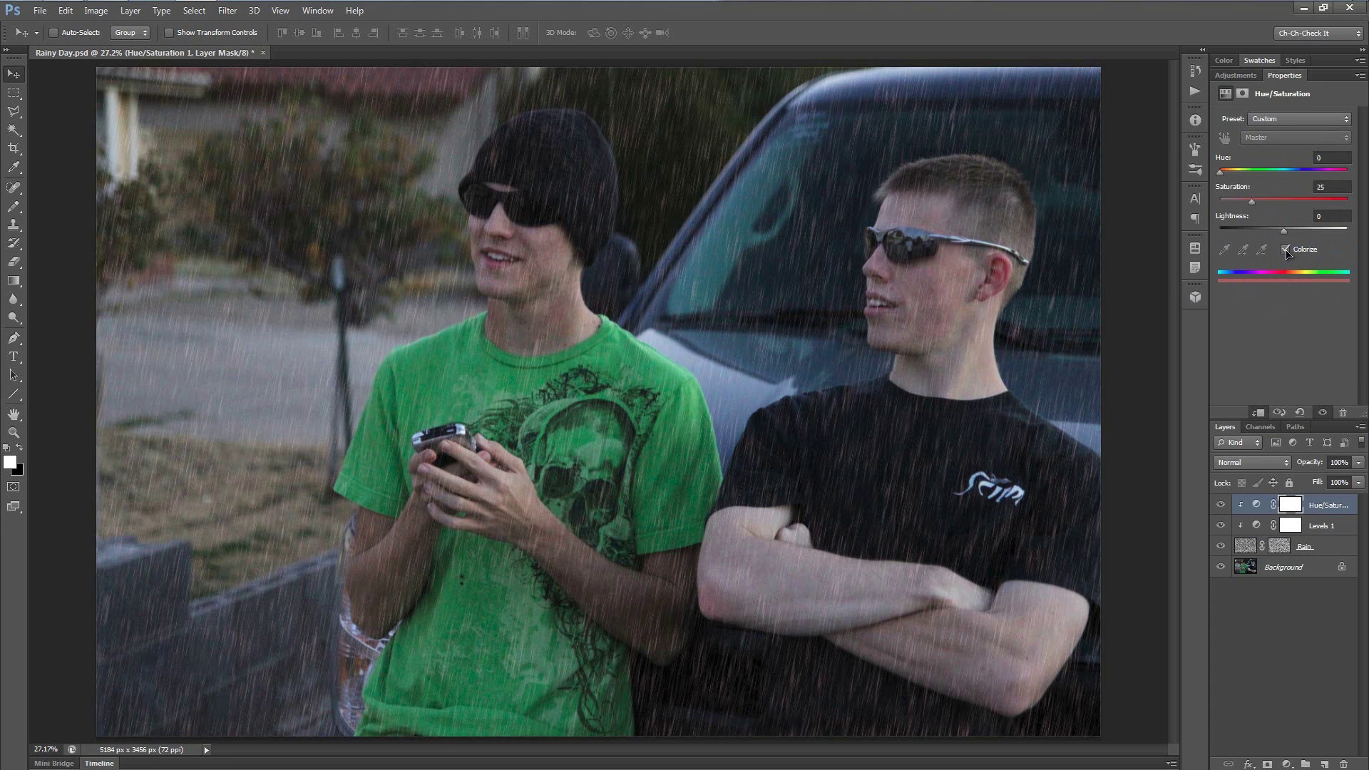
pyautogui.click(1315, 188)
pyautogui.doubleClick(1315, 188)
pyautogui.write('15')
# Set the Hue/Saturation adjustment's hue to 208 so the rain gets a blue tint.
pyautogui.moveTo(1221, 173); pyautogui.dragTo(1299, 183)
pyautogui.press('Up')
pyautogui.press('Up')
pyautogui.press('Up')
pyautogui.press('Up')
pyautogui.press('Down')
pyautogui.press('Down')
pyautogui.press('Down')
pyautogui.press('Down')
pyautogui.press('Return')
# Add a Curves adjustment layer directly above the Background and pull the curve's midtones down to darken the photo.
pyautogui.click(1277, 572)
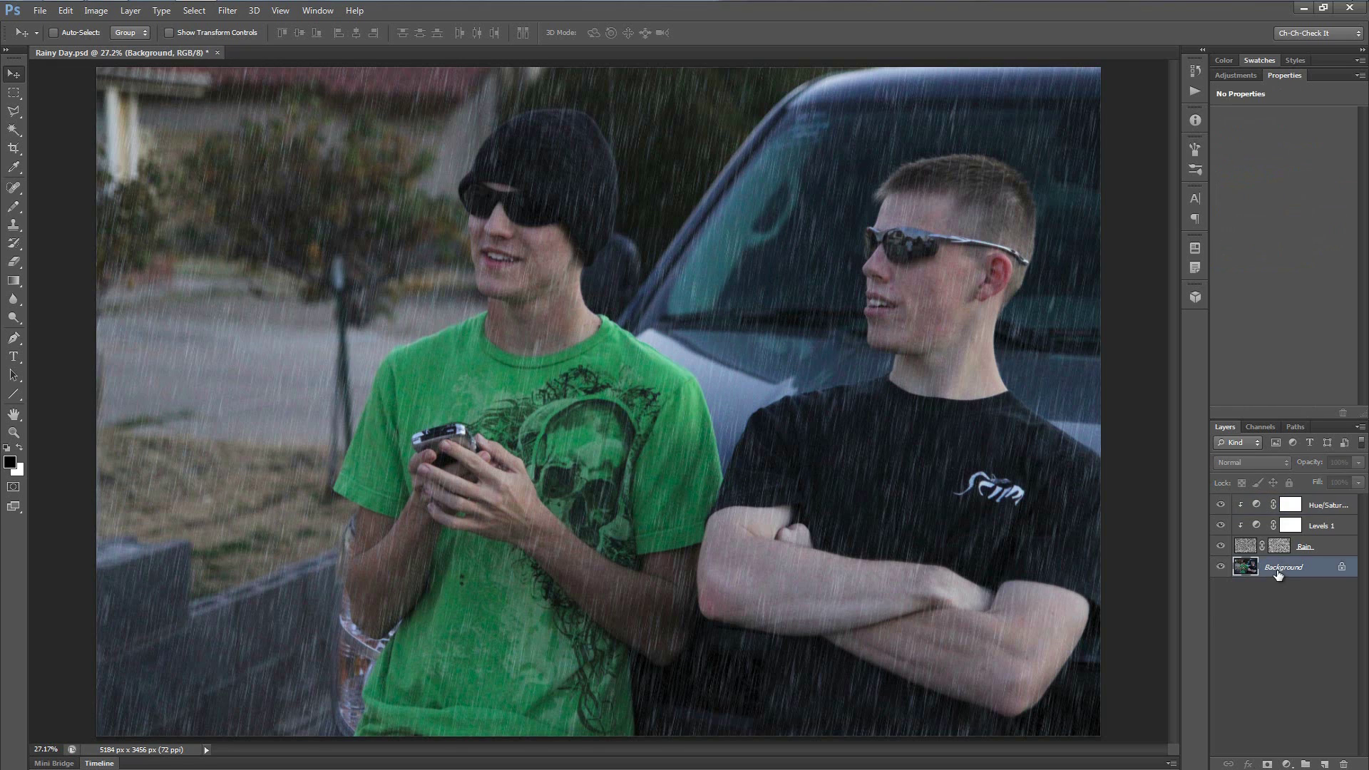
pyautogui.click(1239, 79)
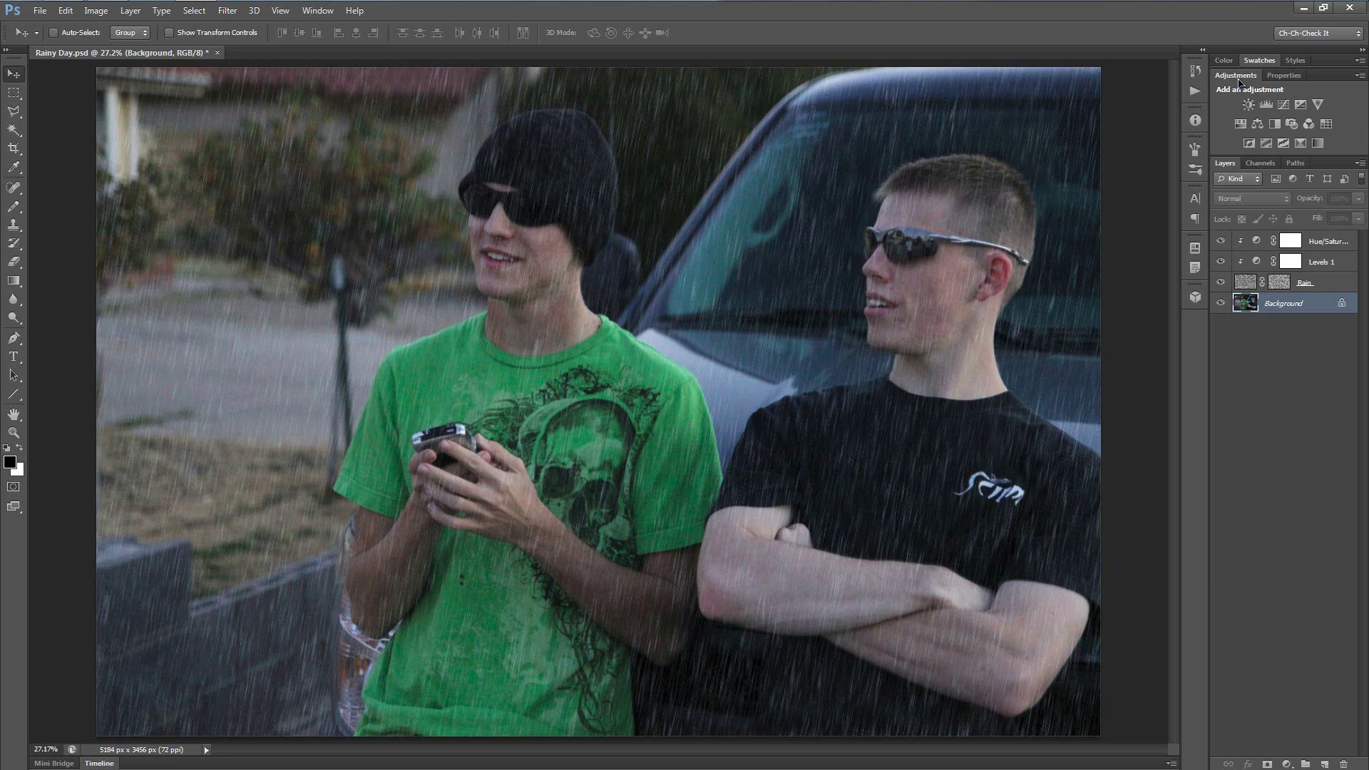
pyautogui.click(1284, 106)
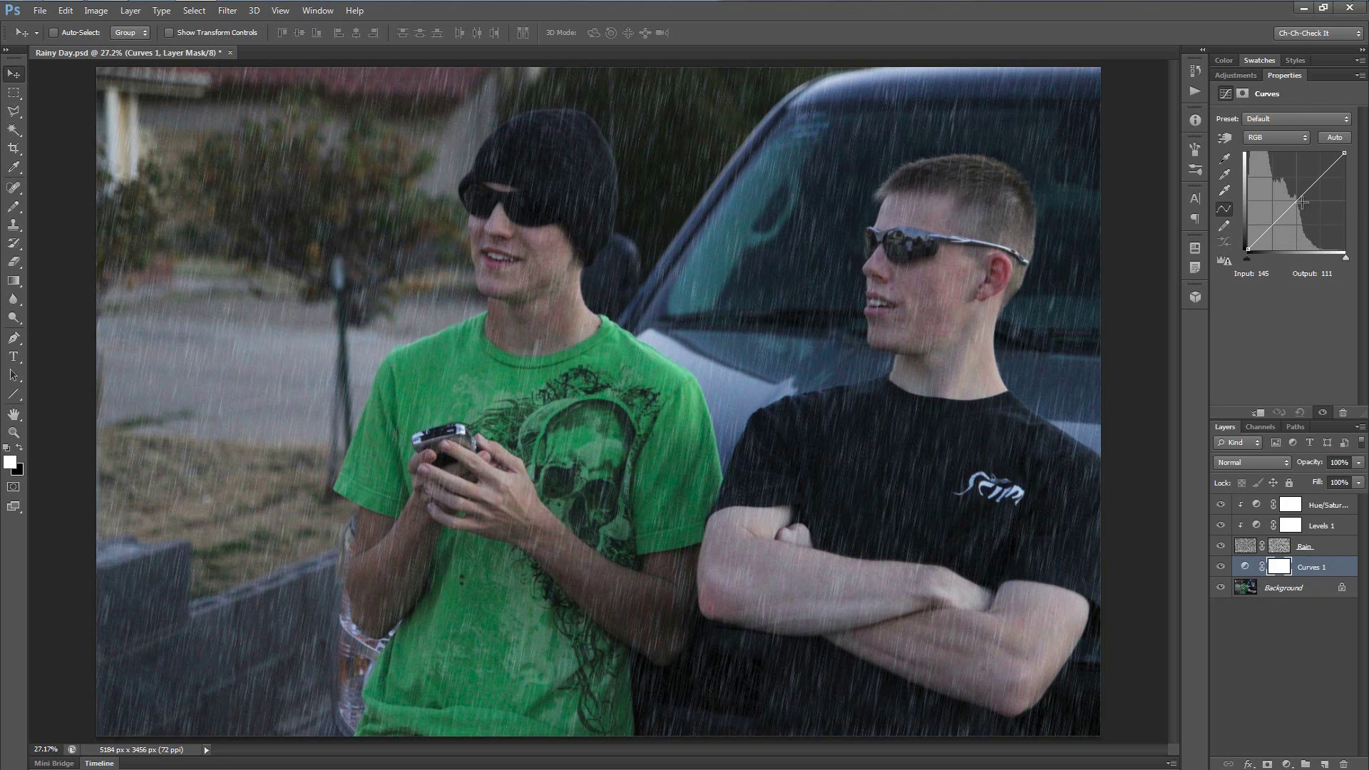
pyautogui.moveTo(1298, 200); pyautogui.dragTo(1301, 206)
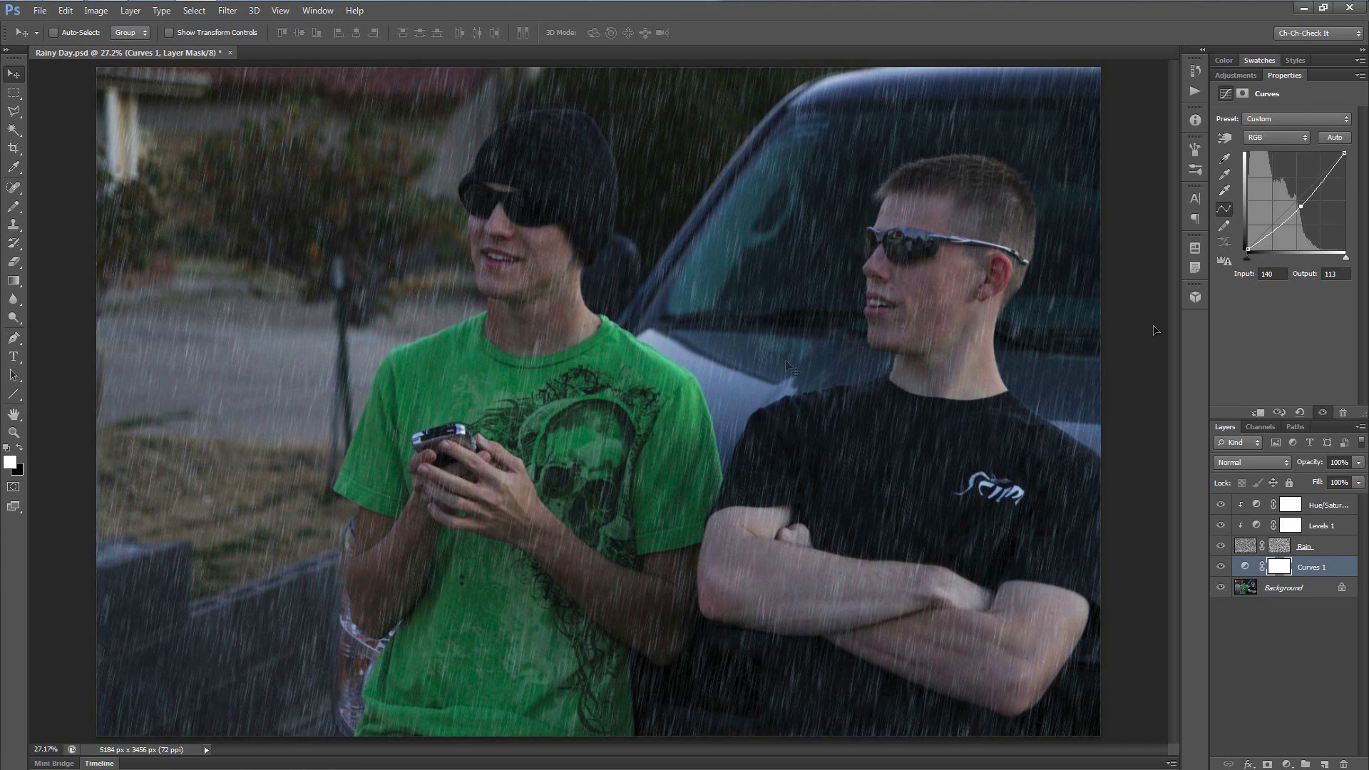
pyautogui.moveTo(1301, 206); pyautogui.dragTo(1306, 205)
# Add a Black & White adjustment layer directly above the Background and set its blend mode to Soft Light.
pyautogui.click(1295, 591)
pyautogui.click(1236, 76)
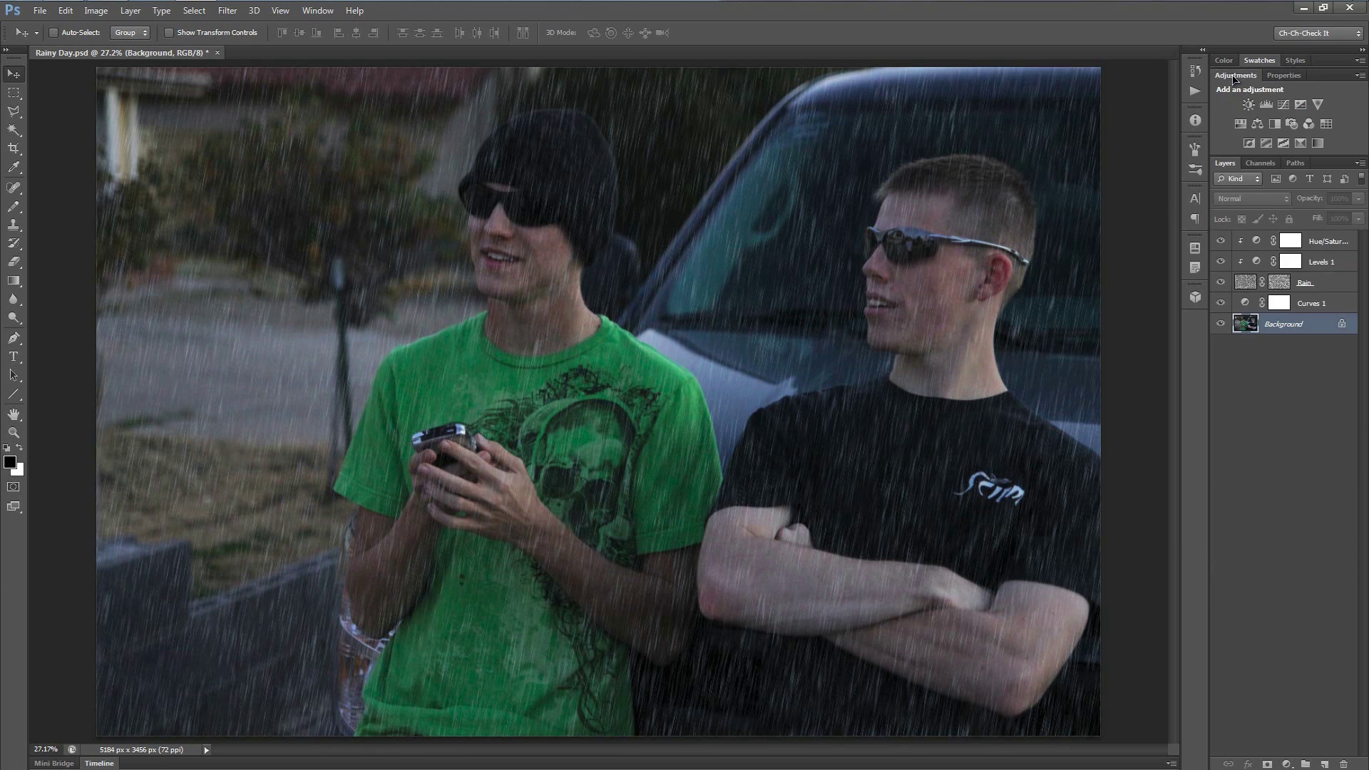
pyautogui.click(1275, 123)
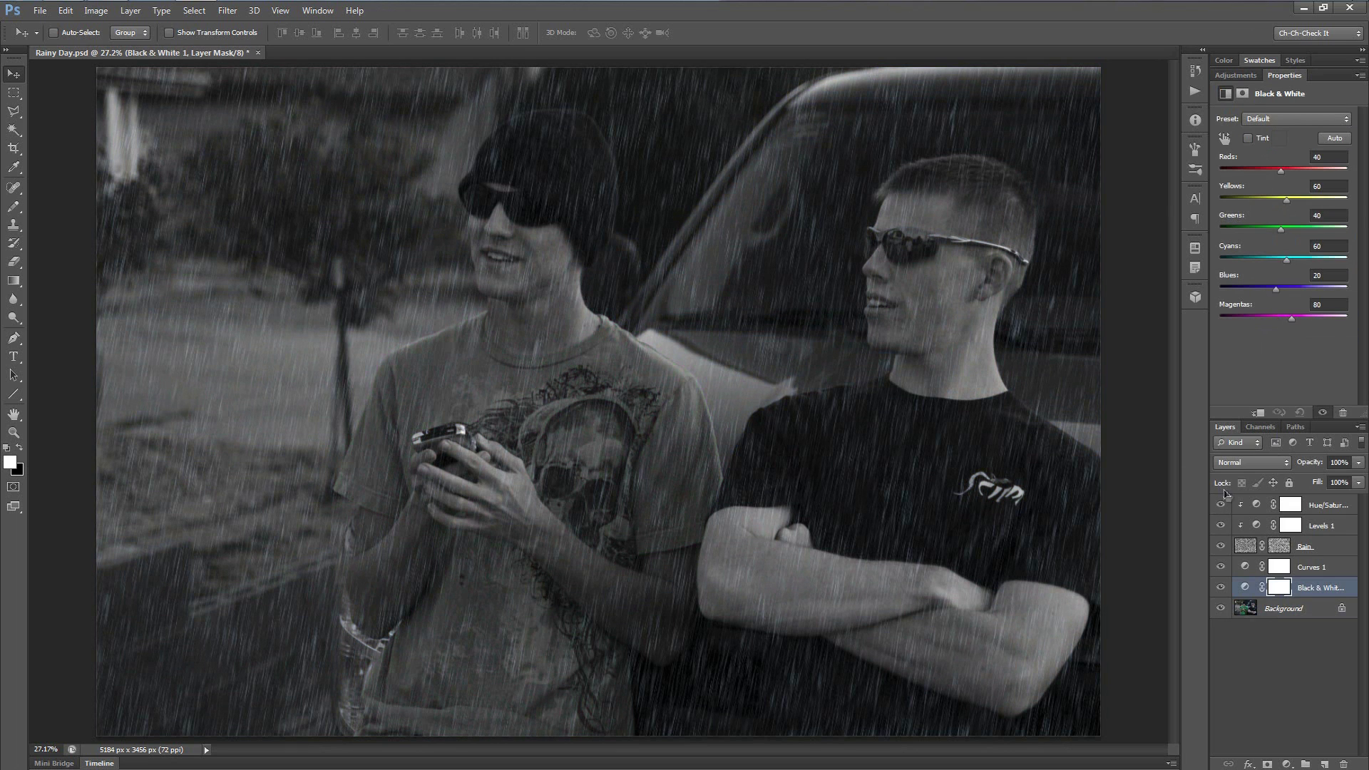
pyautogui.click(1259, 467)
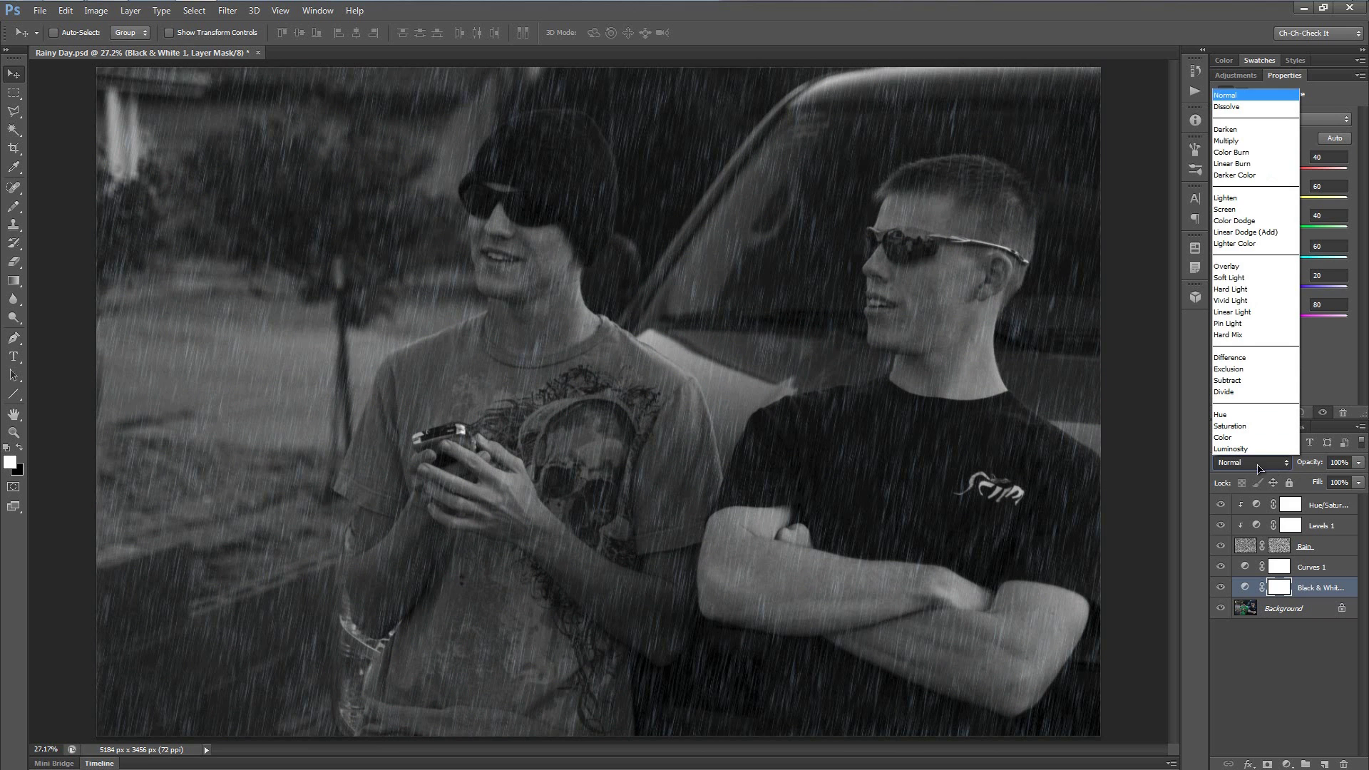
pyautogui.click(1244, 278)
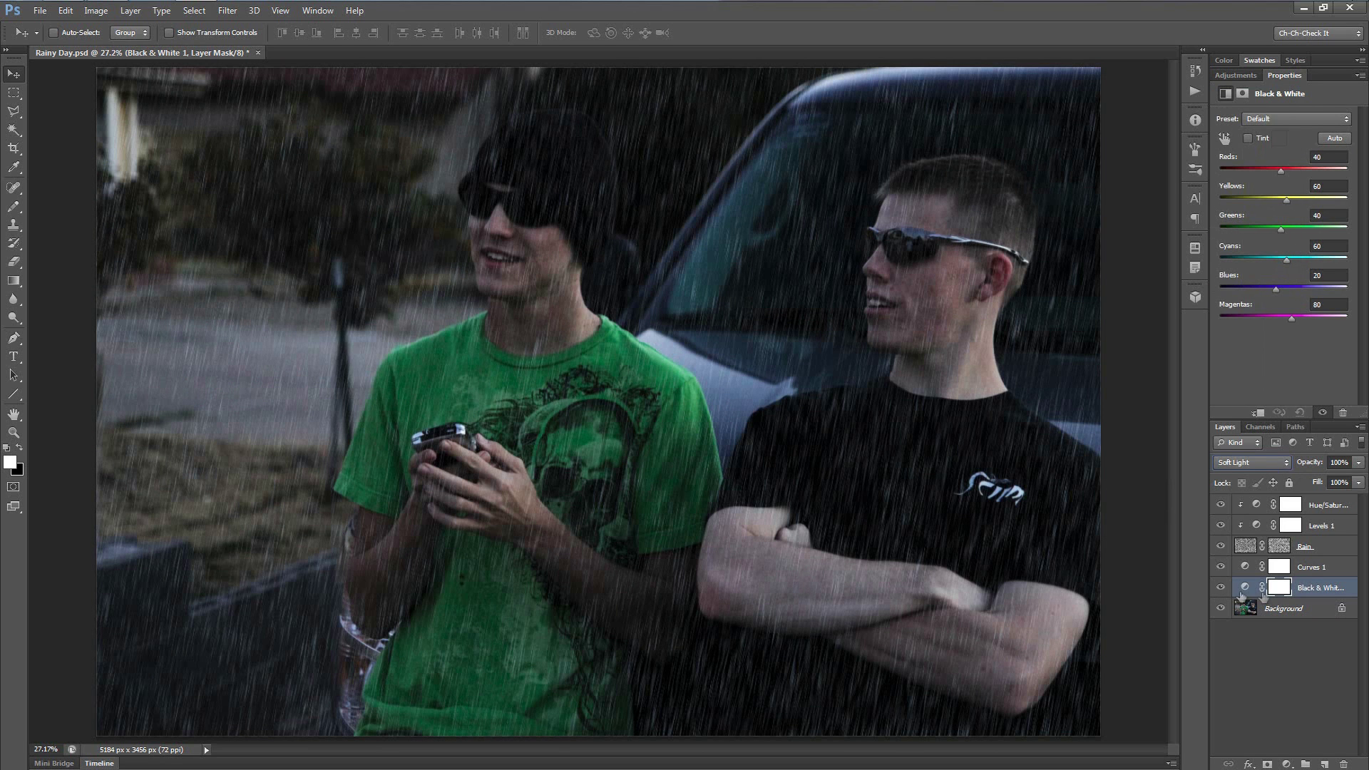
# Set the Soft Light Black & White layer's opacity to 60% and toggle its visibility to compare the effect.
pyautogui.click(1337, 464)
pyautogui.write('60')
pyautogui.press('Return')
pyautogui.click(1221, 588)
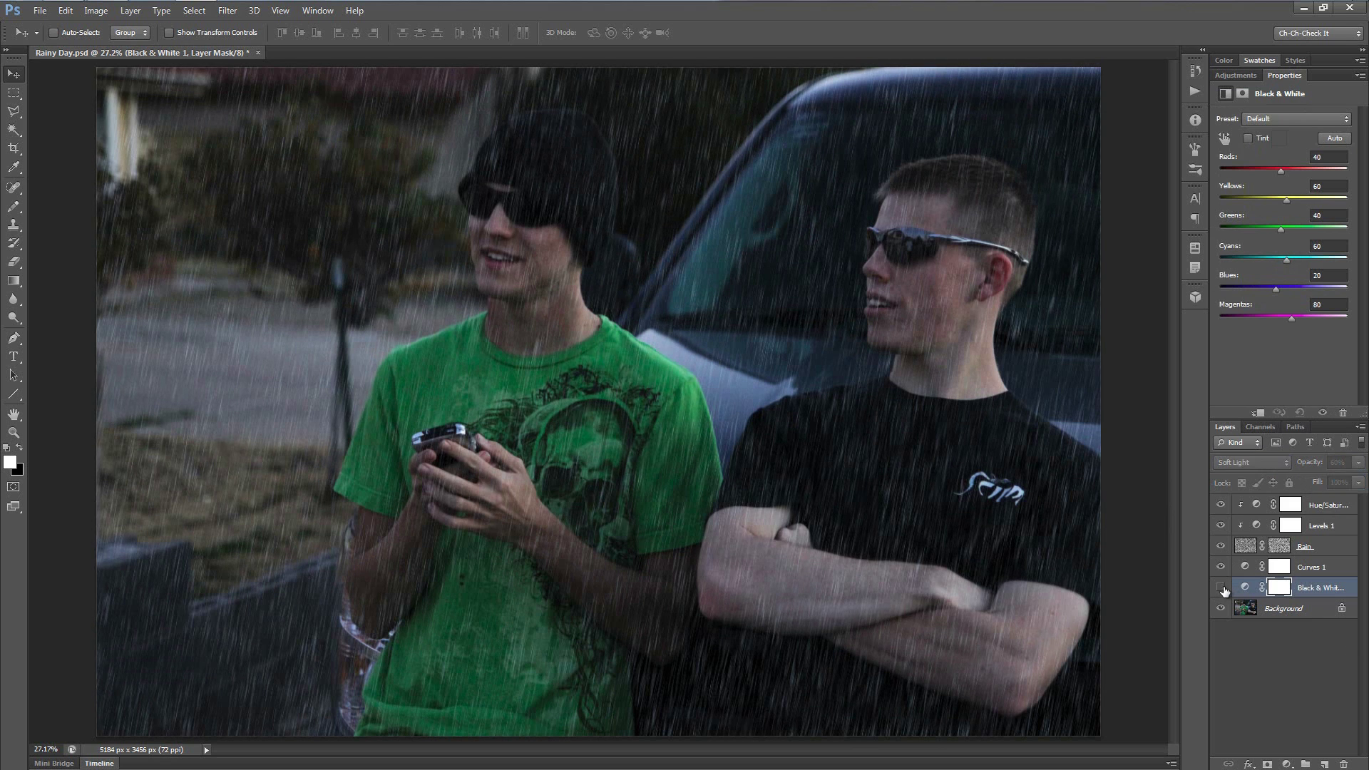
pyautogui.click(1222, 588)
pyautogui.click(1222, 587)
pyautogui.click(1223, 587)
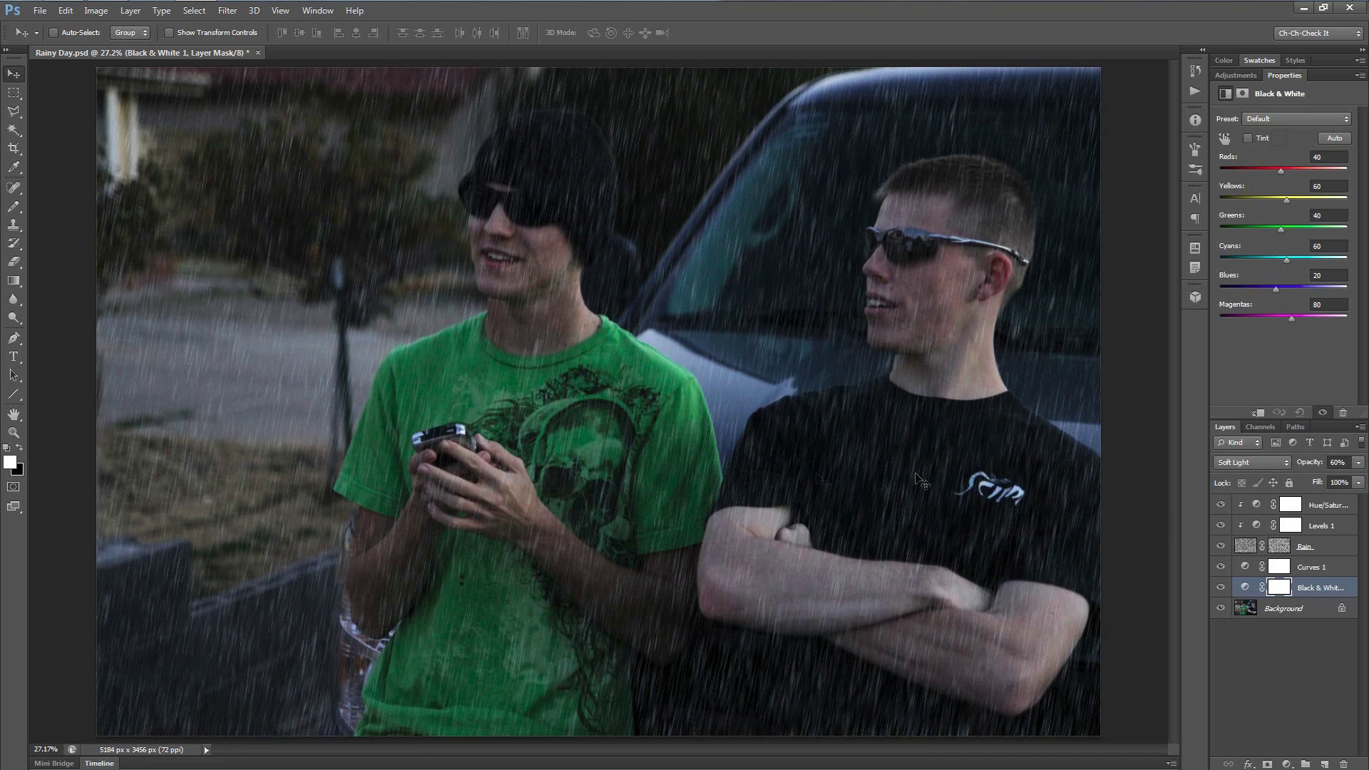
pyautogui.click(1221, 588)
pyautogui.click(1221, 588)
# Add a second Black & White adjustment layer at 40% opacity above the first and compare the photo with and without it.
pyautogui.click(1238, 77)
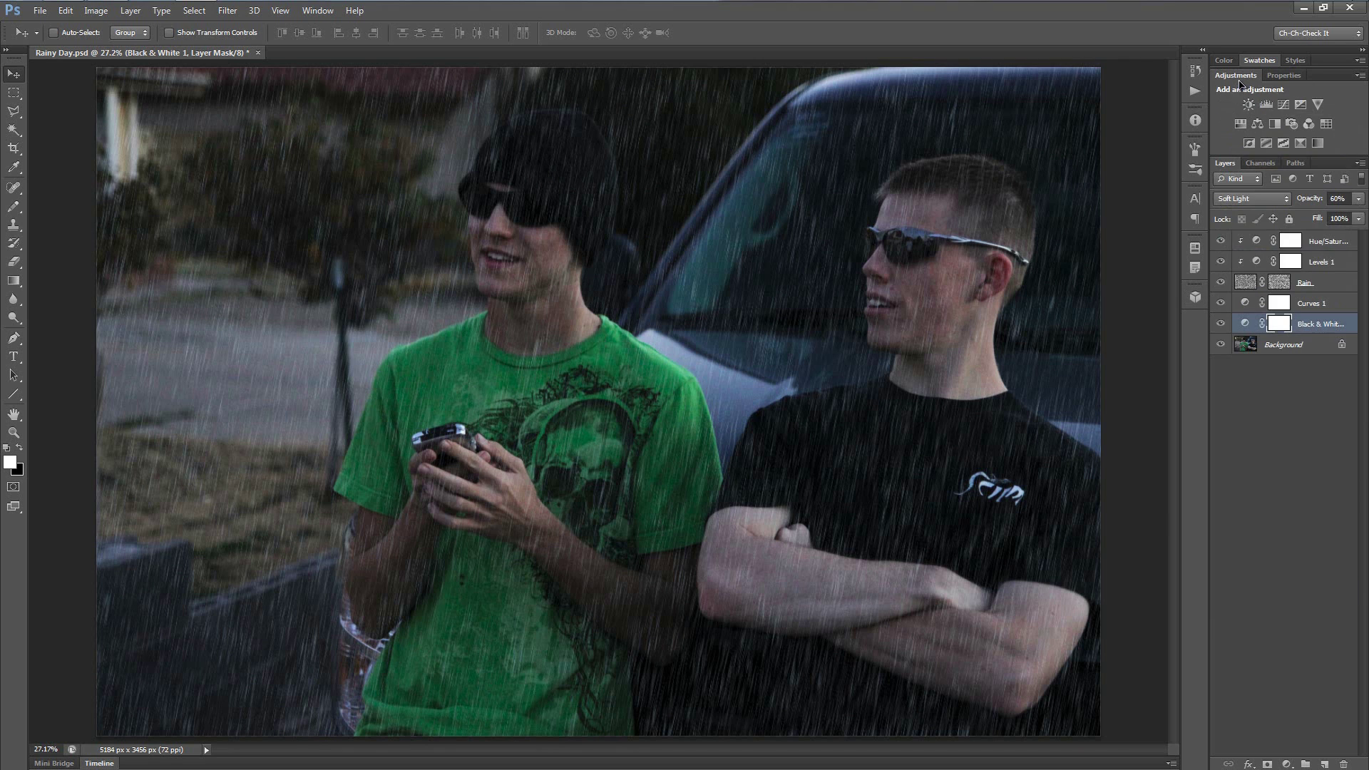
pyautogui.click(1276, 123)
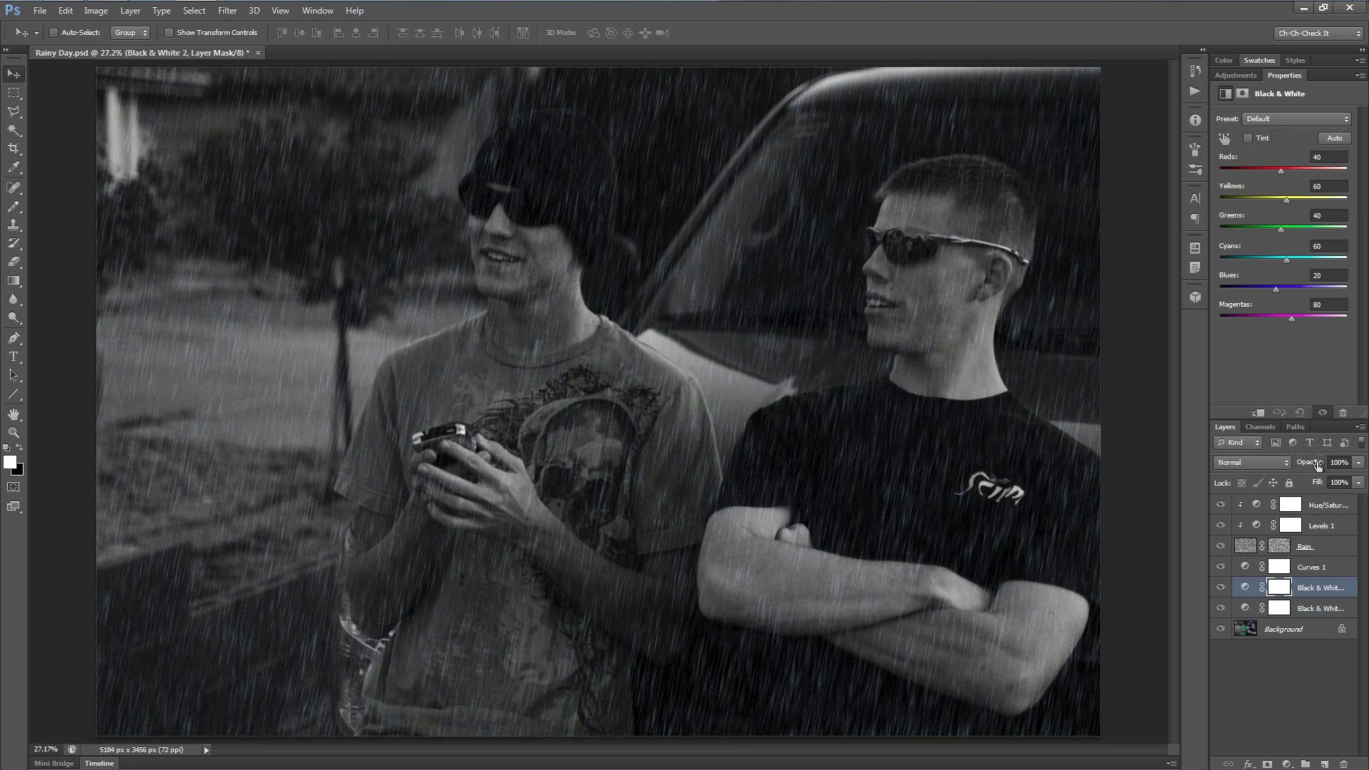
pyautogui.click(1342, 464)
pyautogui.write('40')
pyautogui.press('Return')
pyautogui.click(1221, 589)
pyautogui.click(1221, 589)
pyautogui.click(1221, 590)
pyautogui.click(1221, 589)
# Set the Rain layer's opacity to 30% and make its layer mask active.
pyautogui.click(1326, 550)
pyautogui.doubleClick(1339, 462)
pyautogui.write('30')
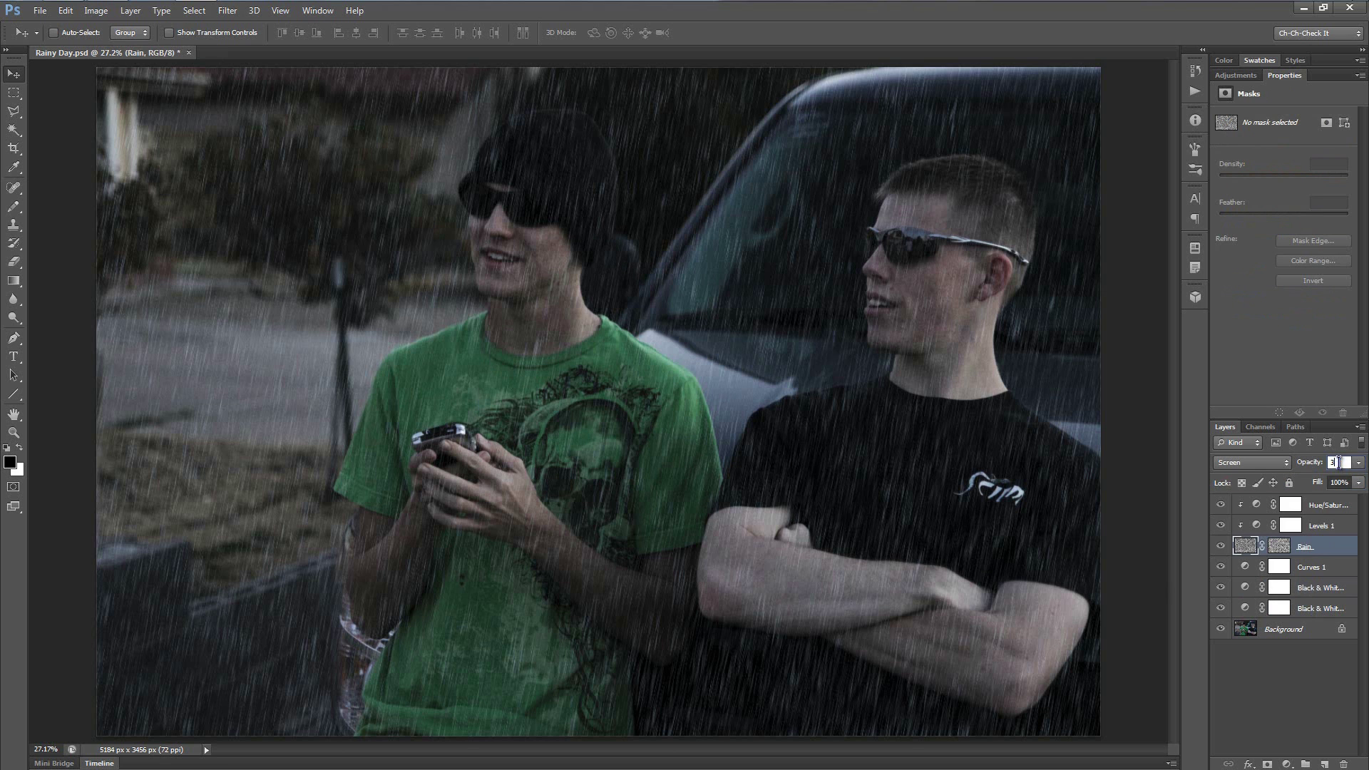
pyautogui.press('Return')
pyautogui.press('x')
pyautogui.hotkey('ctrl', '\\')
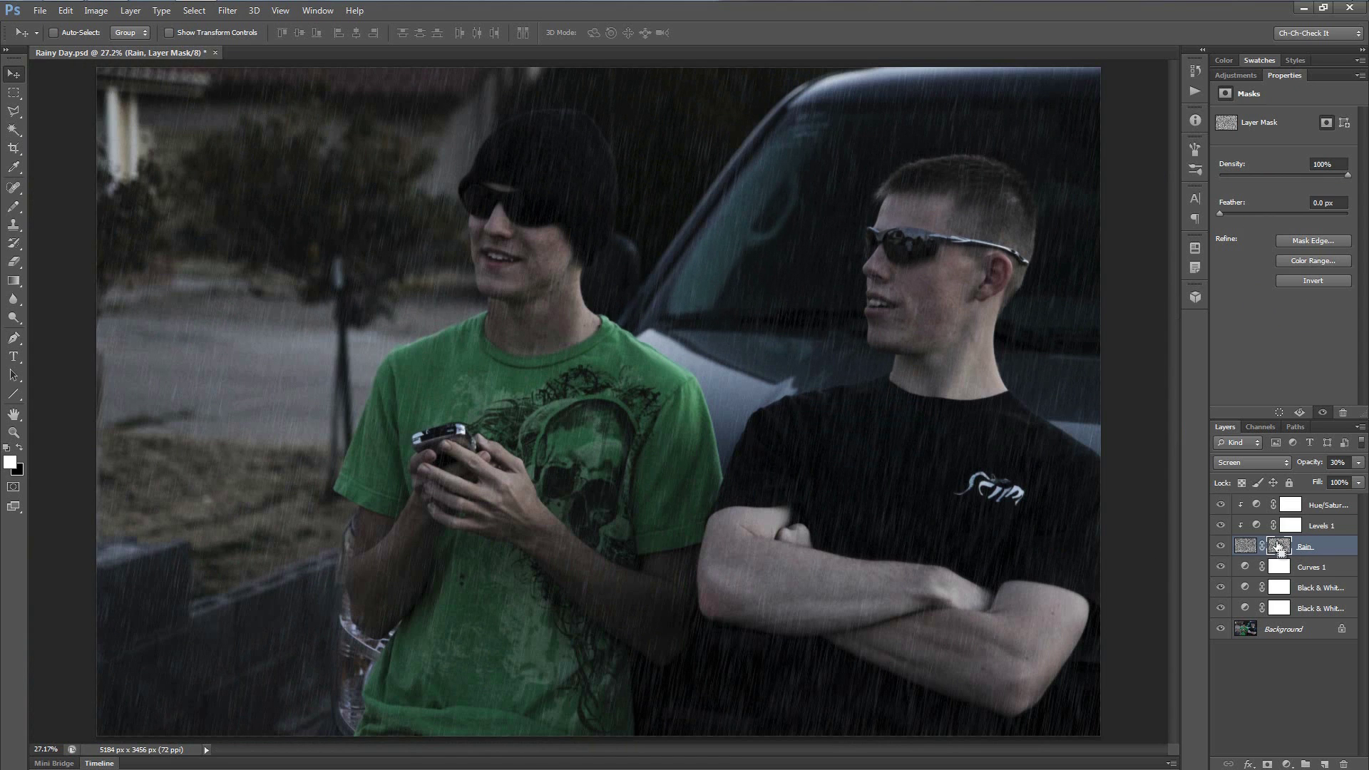
pyautogui.hotkey('ctrl', 'l')
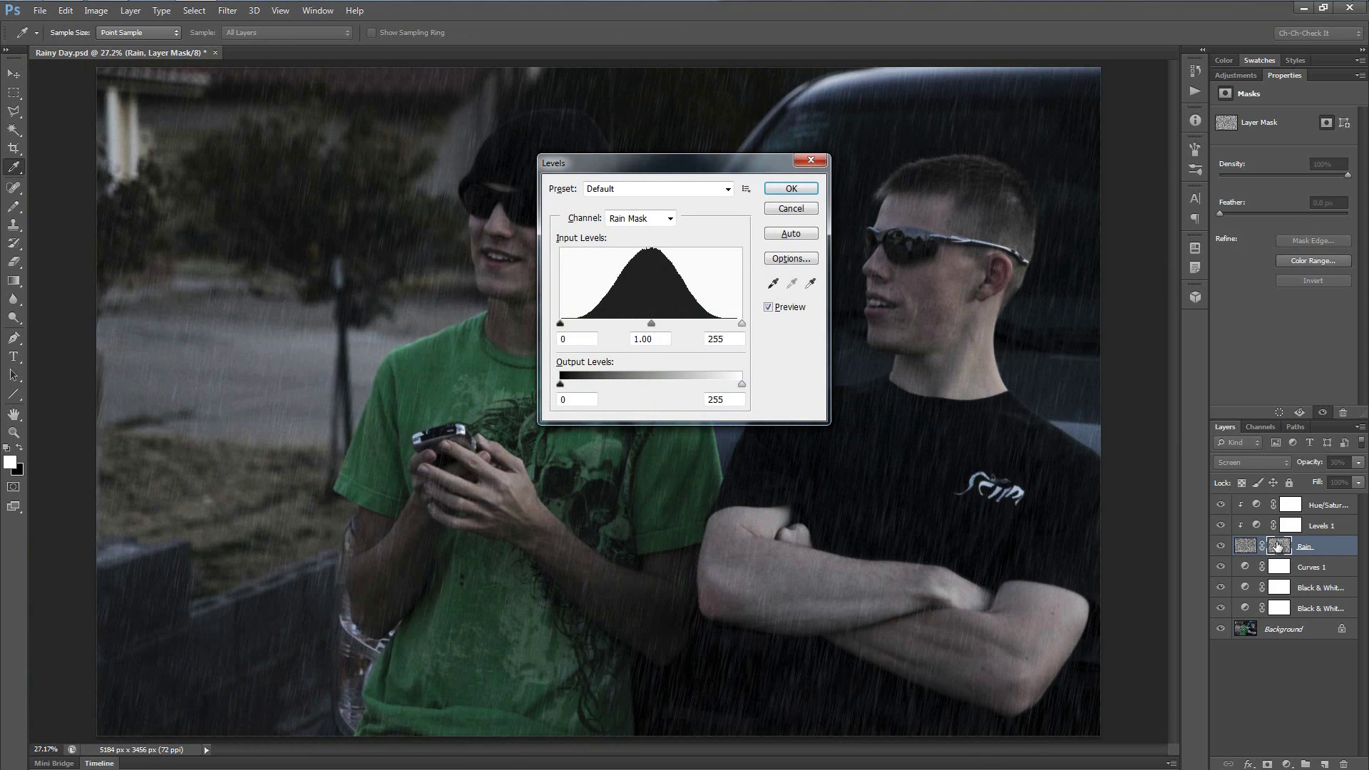
pyautogui.moveTo(697, 174); pyautogui.dragTo(974, 247)
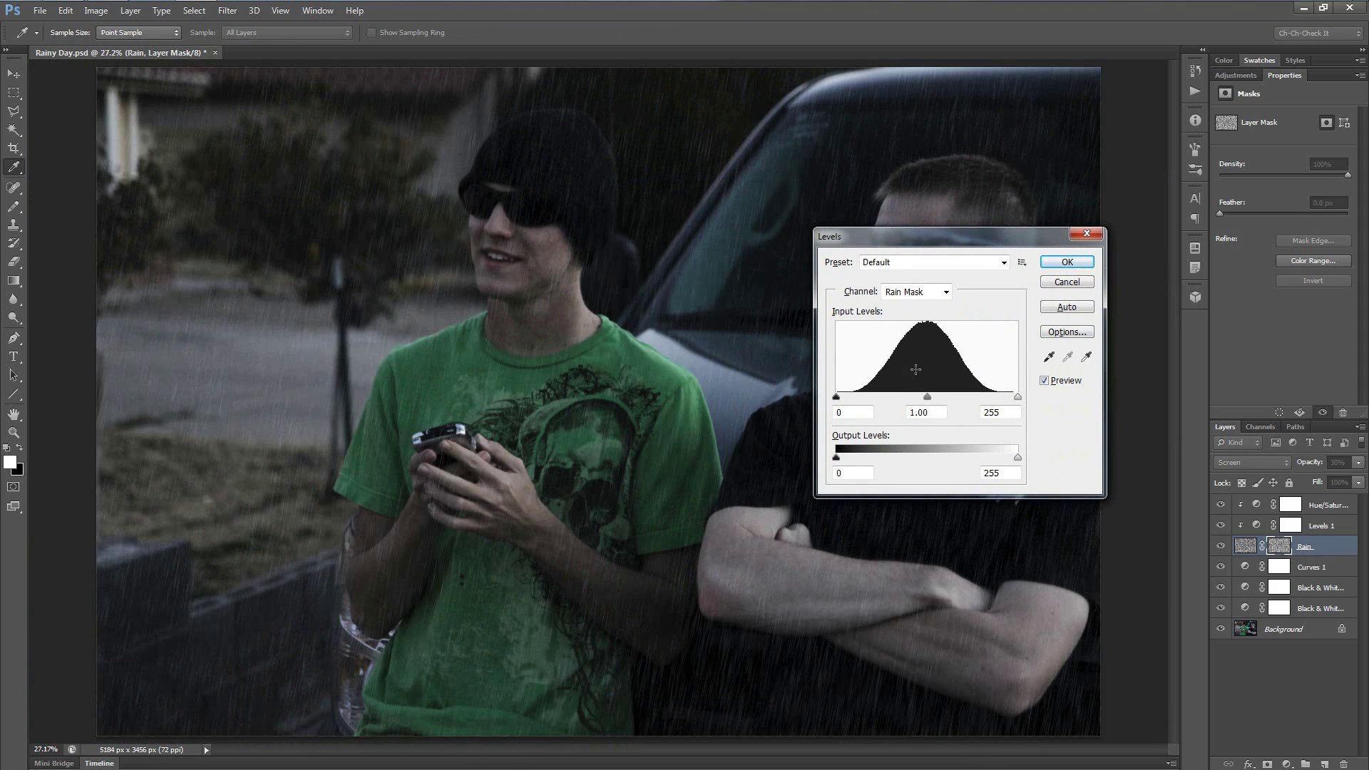
pyautogui.moveTo(835, 397); pyautogui.dragTo(872, 397)
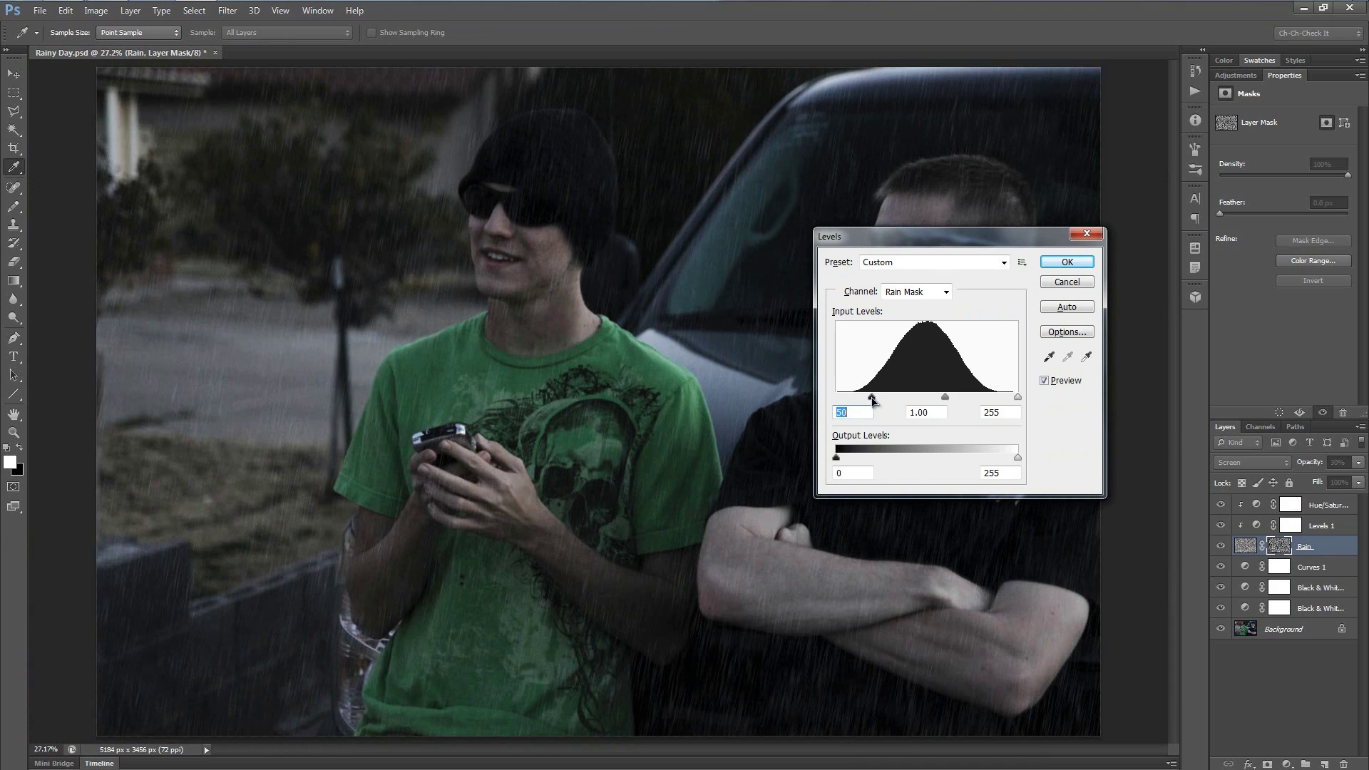
pyautogui.moveTo(946, 398); pyautogui.dragTo(991, 403)
pyautogui.moveTo(871, 397); pyautogui.dragTo(834, 402)
pyautogui.moveTo(950, 238); pyautogui.dragTo(1024, 289)
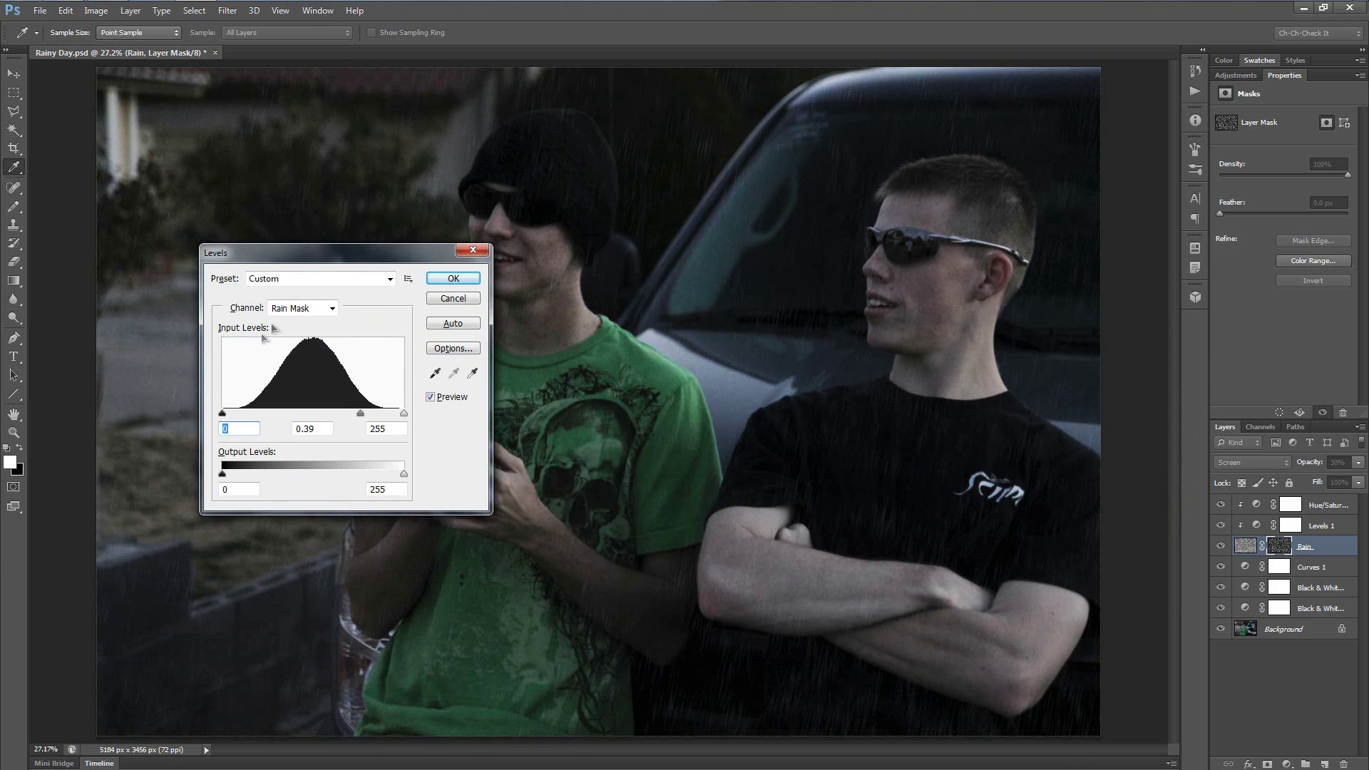
pyautogui.moveTo(322, 262); pyautogui.dragTo(553, 260)
pyautogui.moveTo(455, 413); pyautogui.dragTo(587, 418)
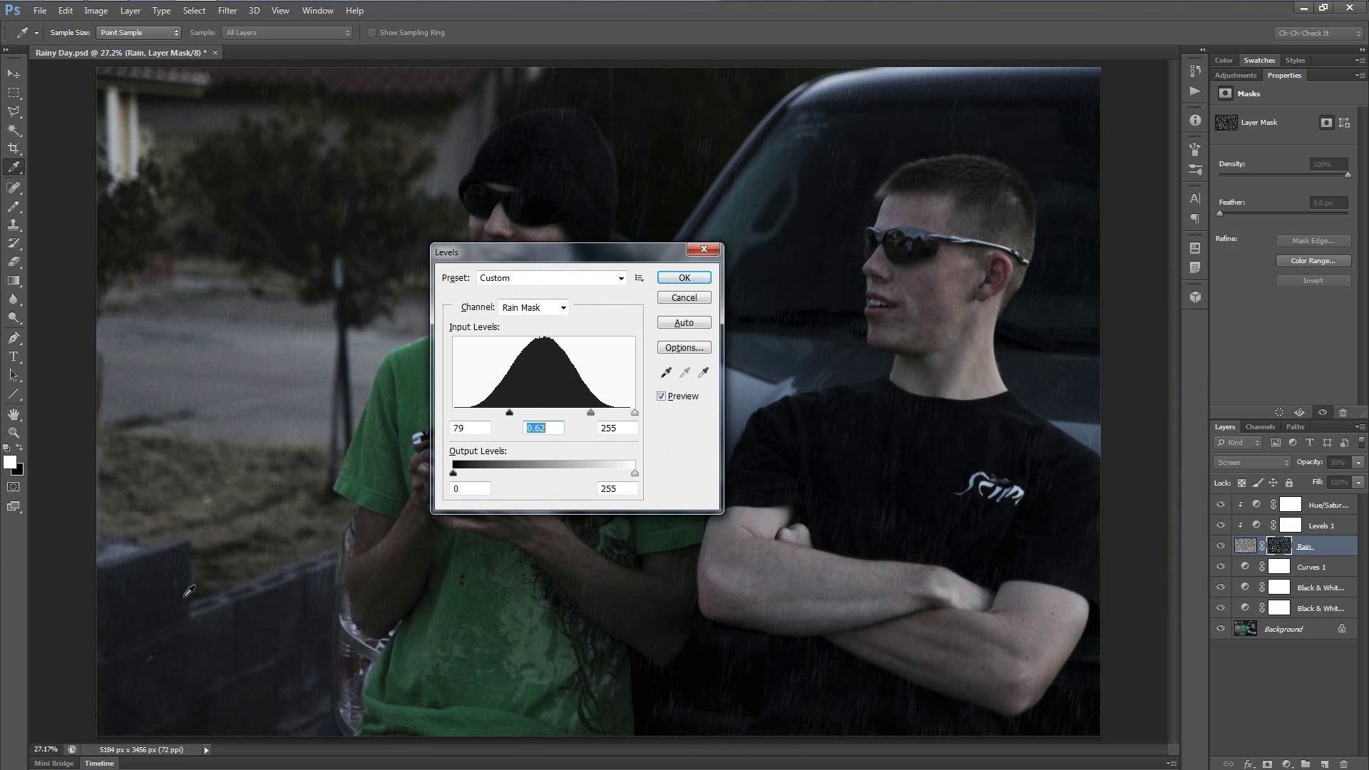
pyautogui.moveTo(569, 254); pyautogui.dragTo(417, 258)
pyautogui.moveTo(359, 418); pyautogui.dragTo(330, 417)
pyautogui.moveTo(430, 417); pyautogui.dragTo(411, 421)
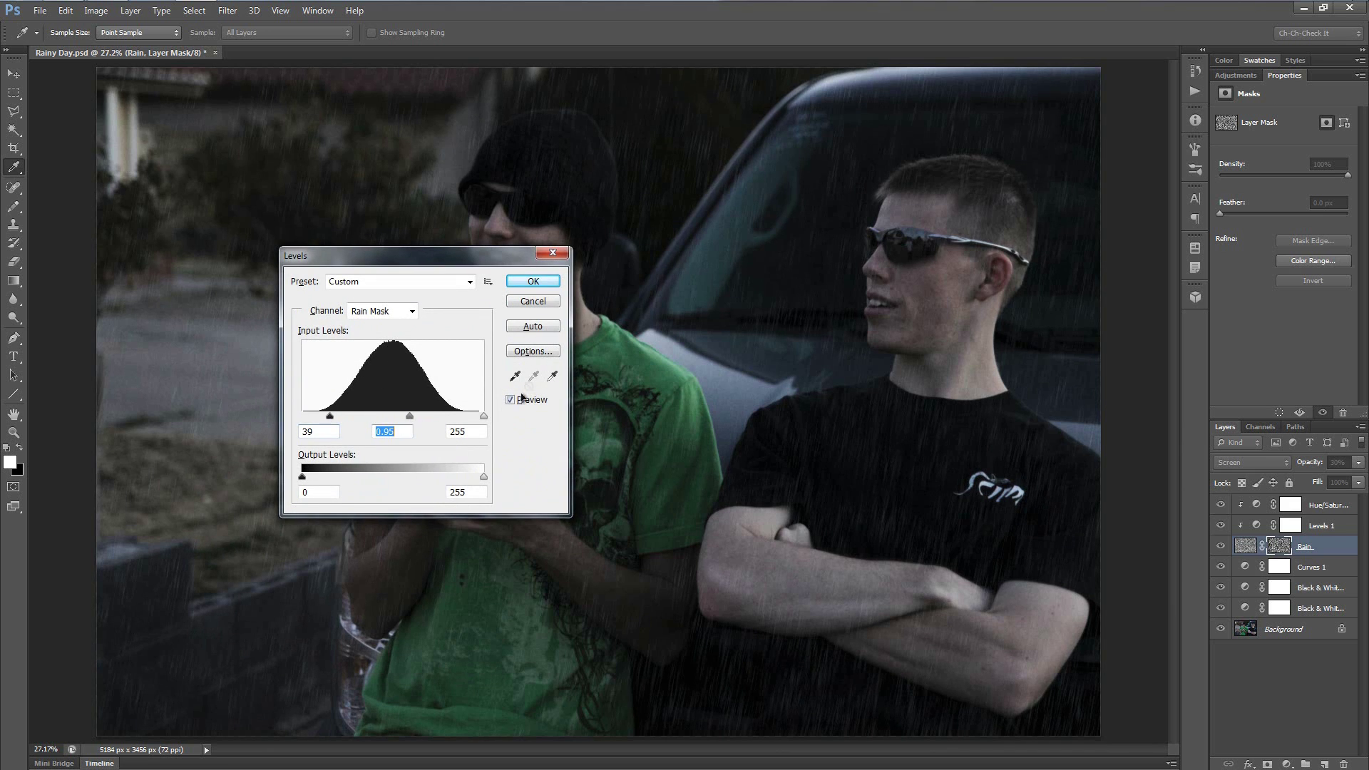
pyautogui.click(533, 302)
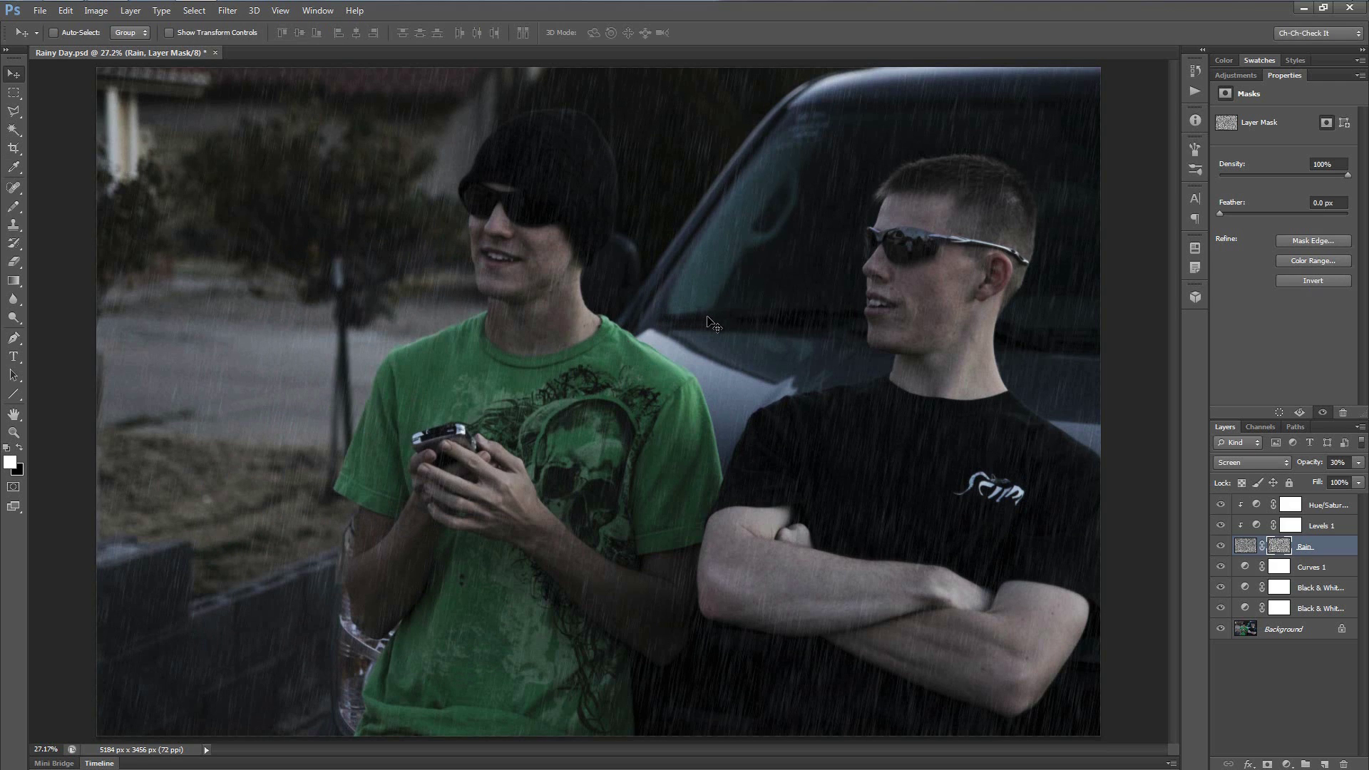
# Apply Levels to the Rain layer's mask with the midtone input set to 0.61.
pyautogui.hotkey('ctrl', 'l')
pyautogui.moveTo(394, 420)
pyautogui.mouseDown()
pyautogui.moveTo(438, 419)
pyautogui.moveTo(421, 419)
pyautogui.mouseUp()
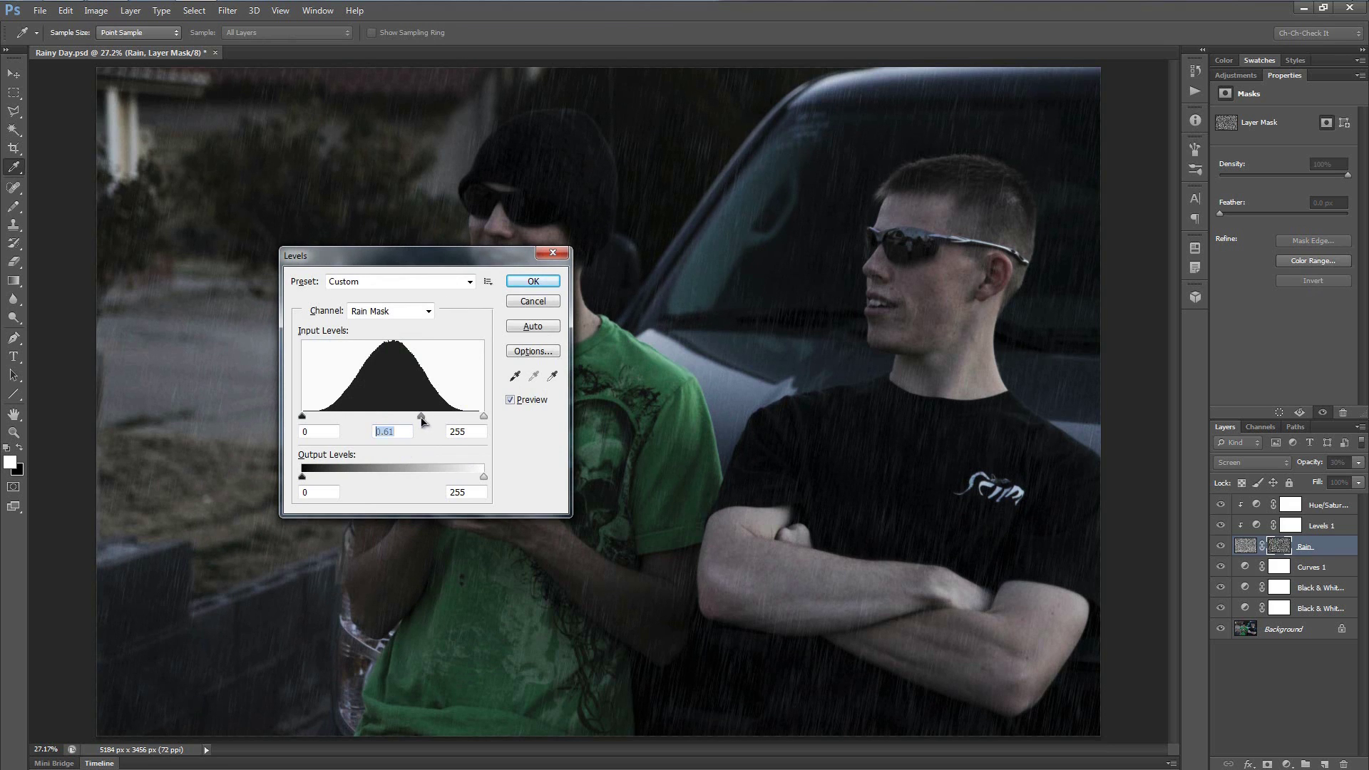
pyautogui.click(533, 282)
pyautogui.press('v')
pyautogui.scroll(5, 776, 246)
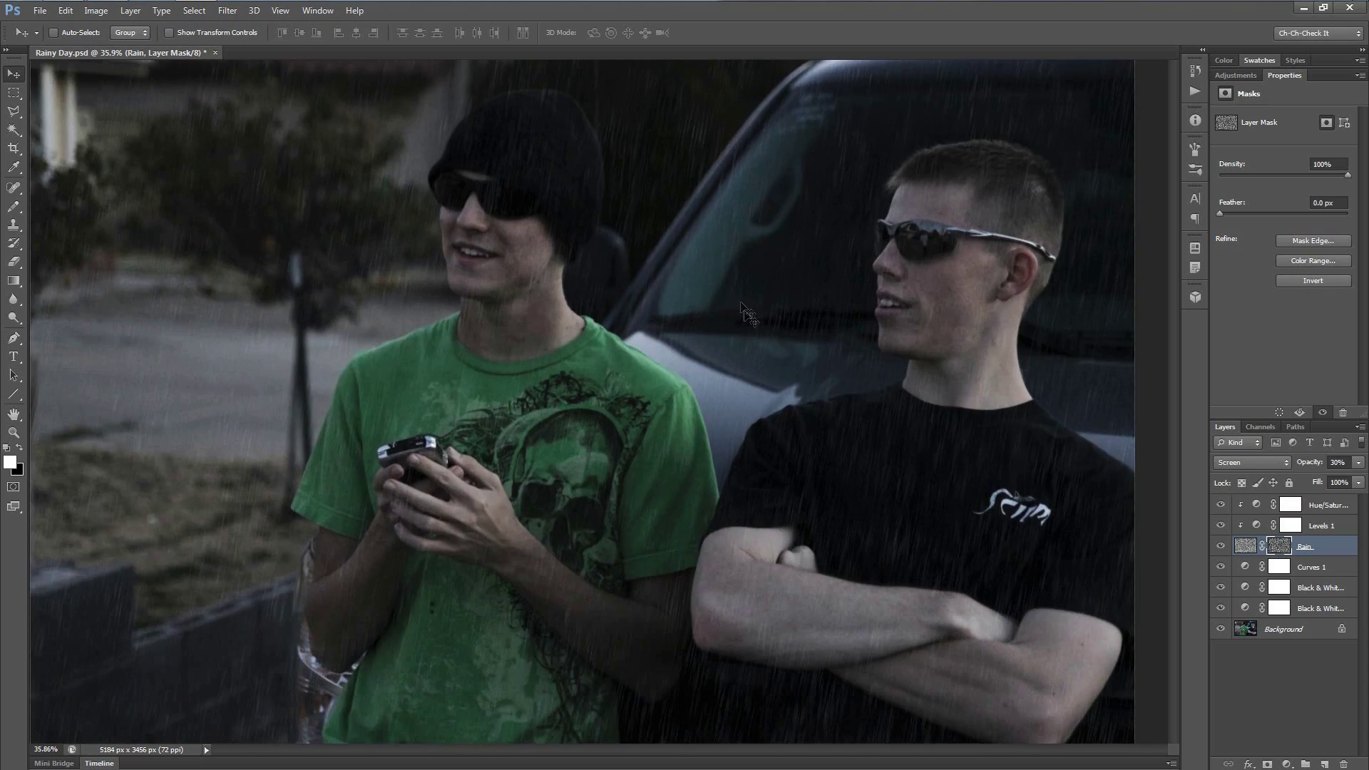
pyautogui.scroll(-5, 776, 246)
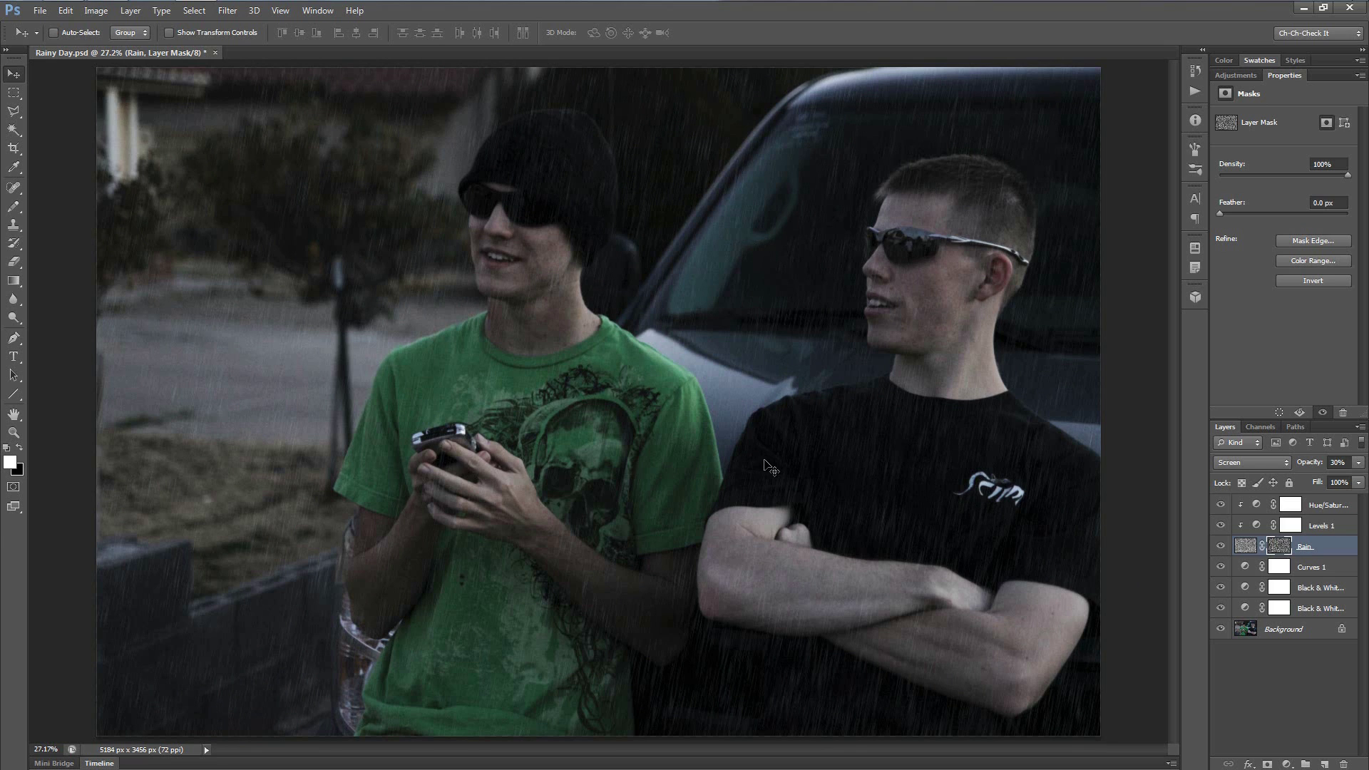
# Run the Vignette action above the Hue/Saturation layer and show the finished image in full-screen view.
pyautogui.click(1320, 508)
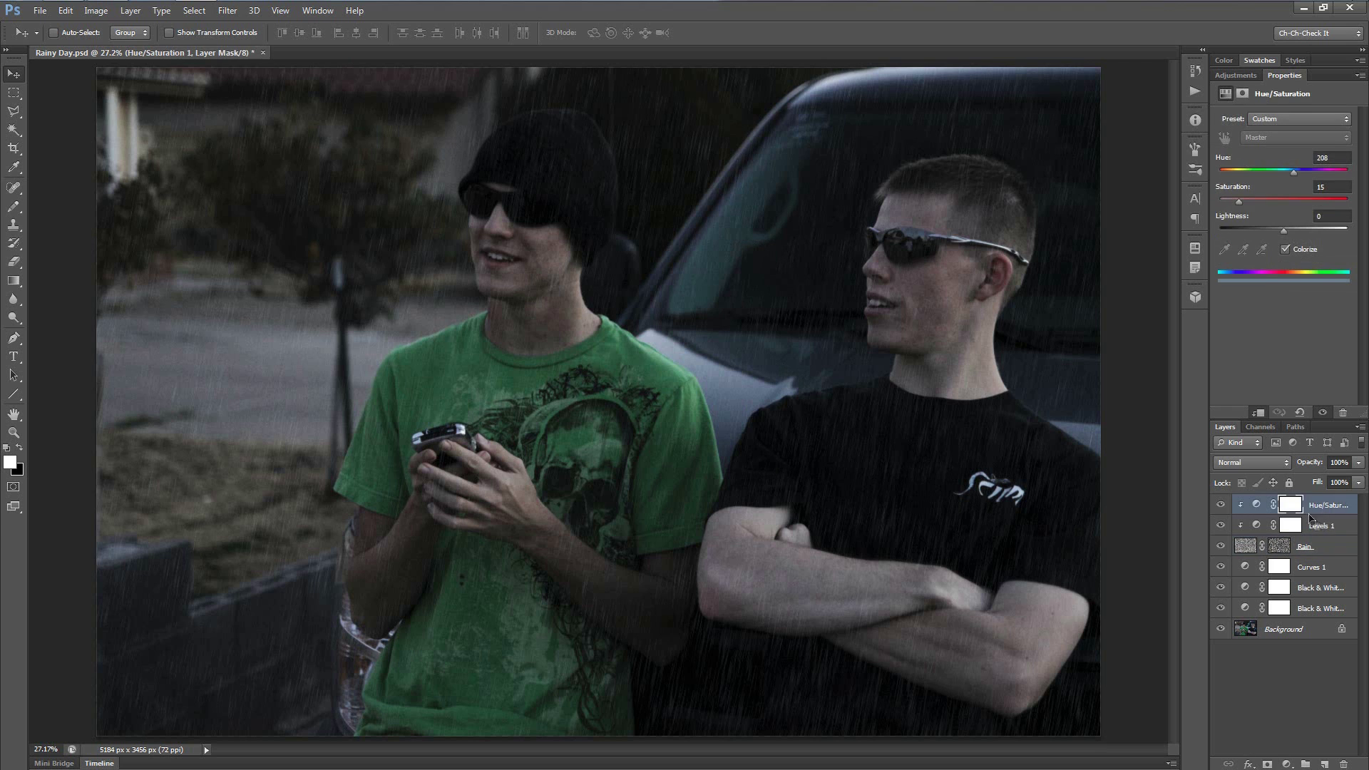
pyautogui.click(1194, 70)
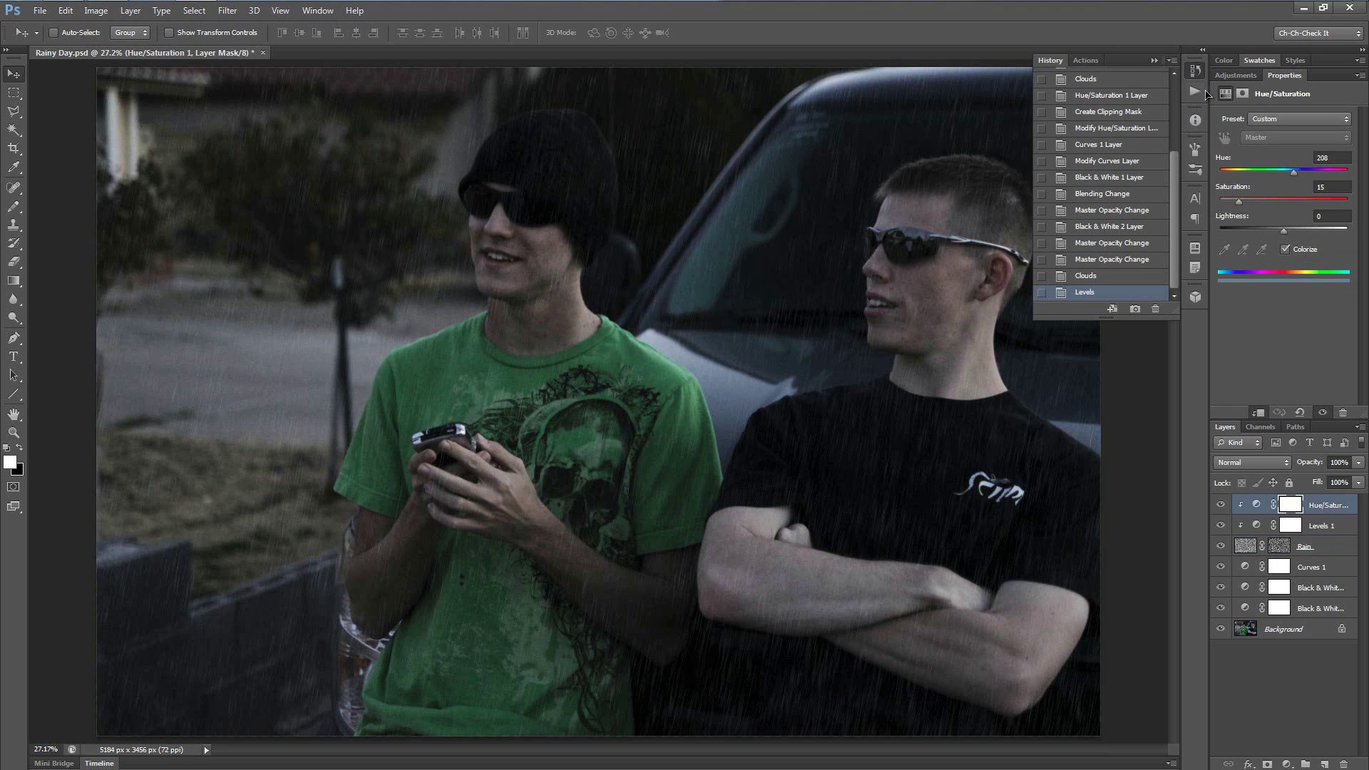
pyautogui.click(1202, 95)
pyautogui.click(1092, 309)
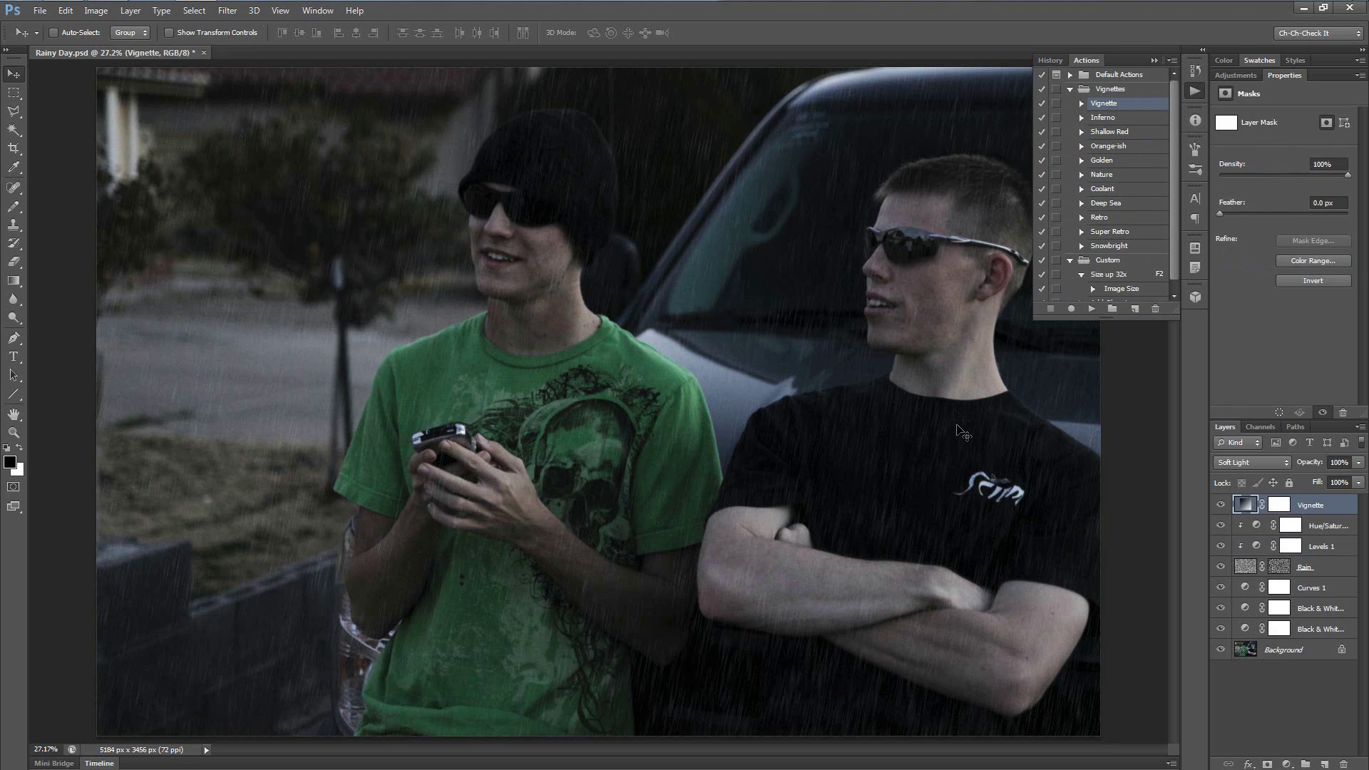
pyautogui.click(1195, 87)
pyautogui.press('f')
pyautogui.press('f')
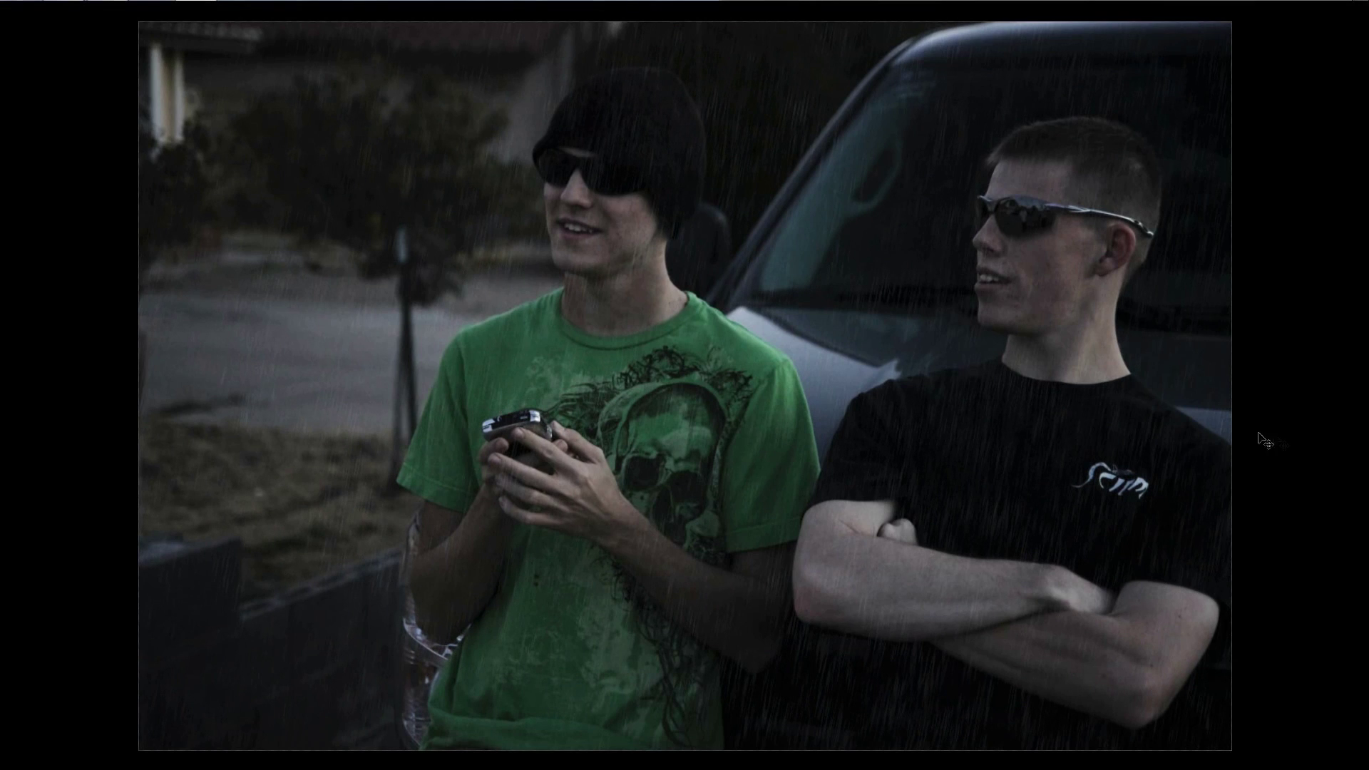